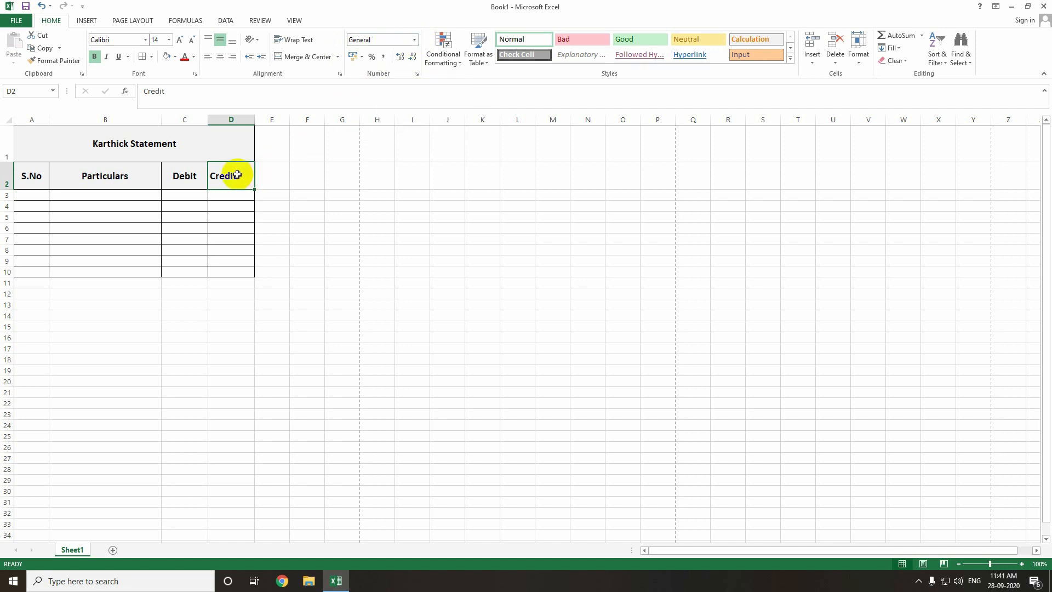
# Enter 4561 in D2, overwrite it with a 12-digit phone number, and widen column D.
pyautogui.write('4561')
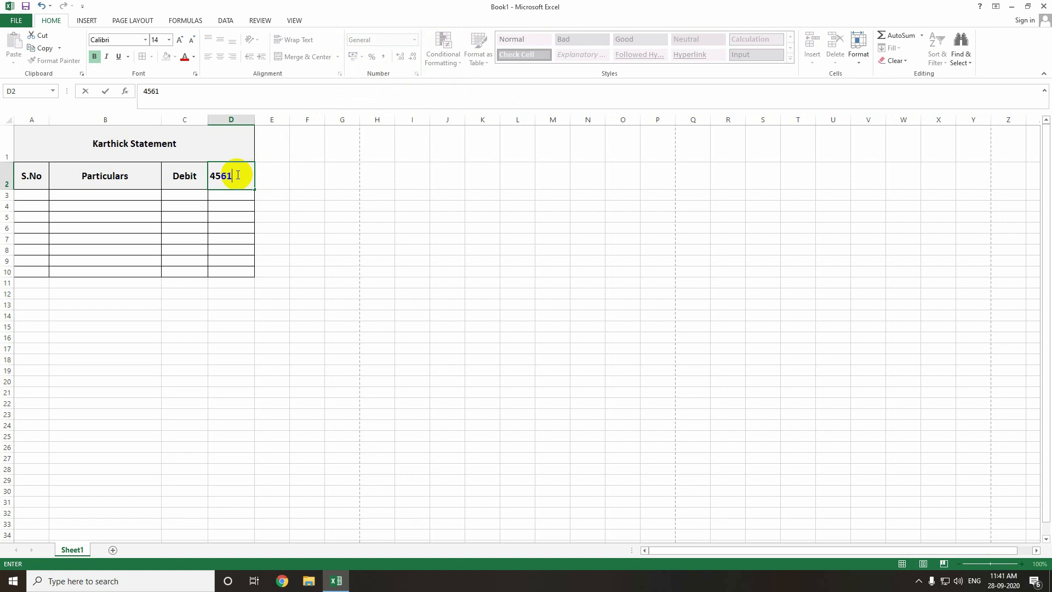
pyautogui.press('Return')
pyautogui.click(236, 175)
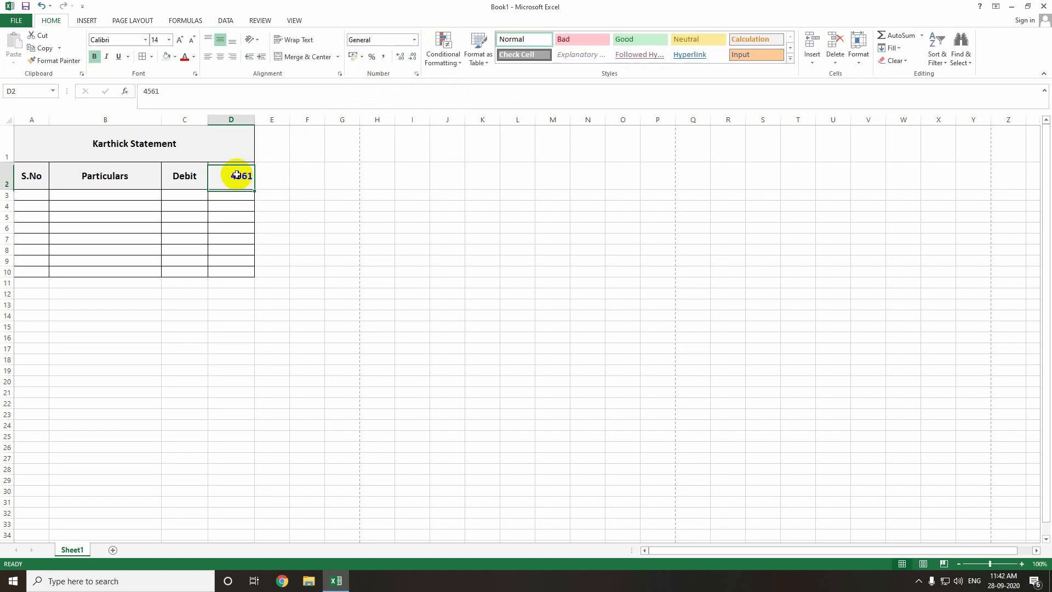
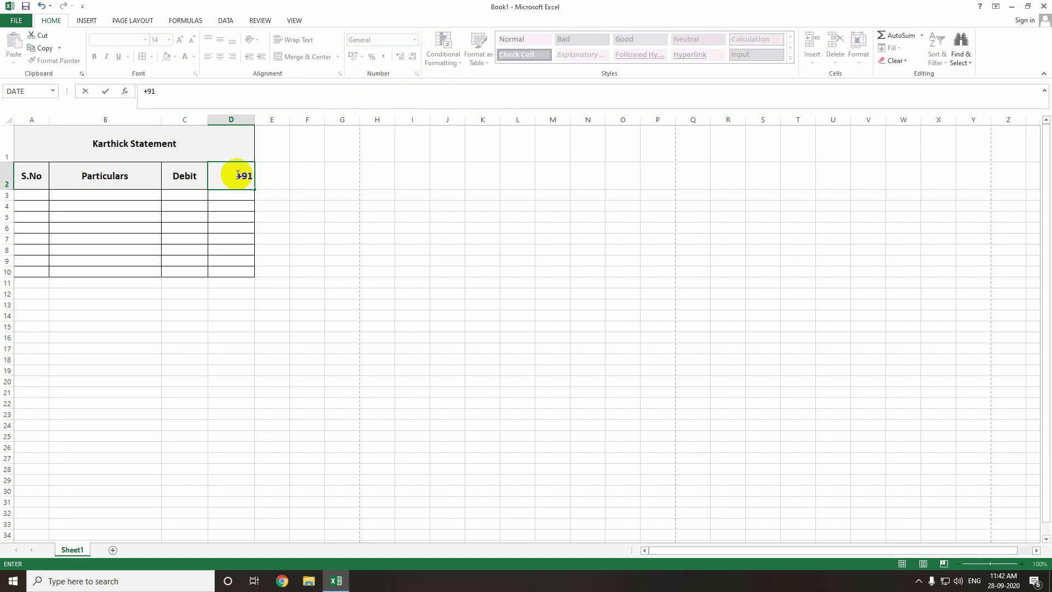
pyautogui.press('Return')
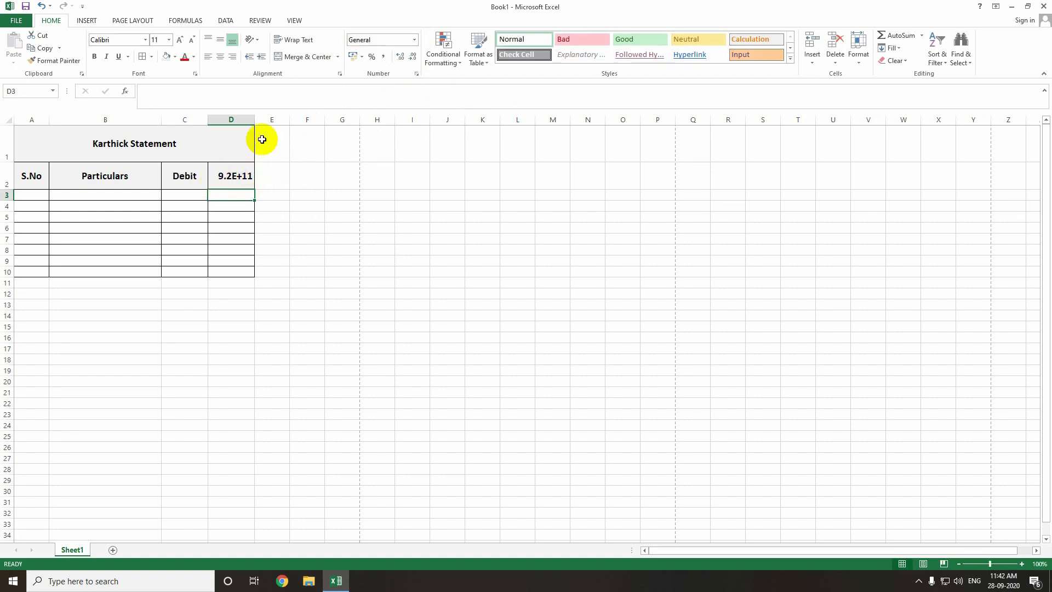
pyautogui.moveTo(256, 119); pyautogui.dragTo(305, 120)
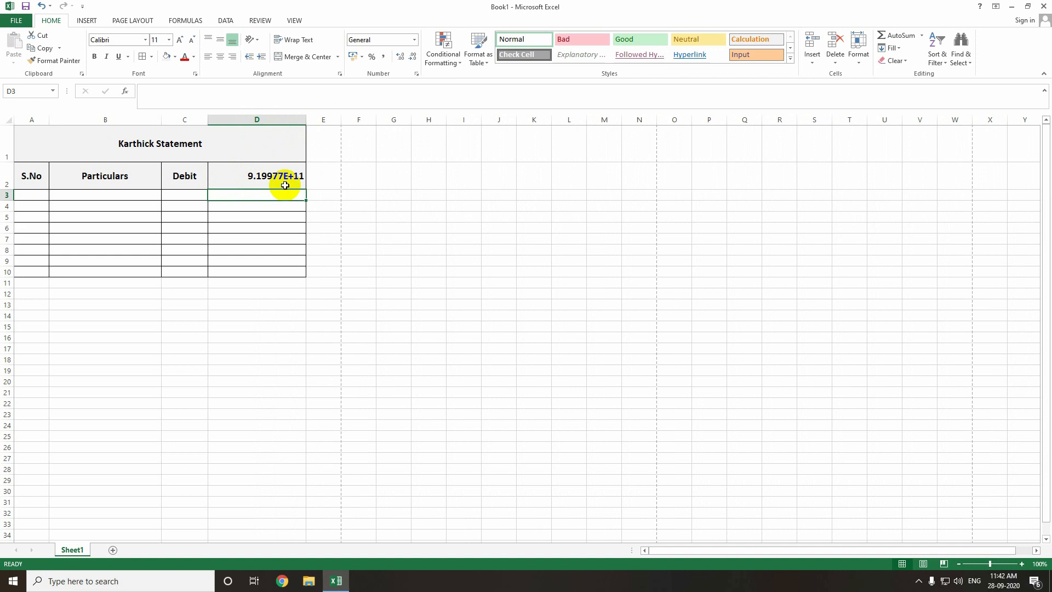
# Format D2 as Number with zero decimal places so the full 12-digit value shows.
pyautogui.click(285, 186)
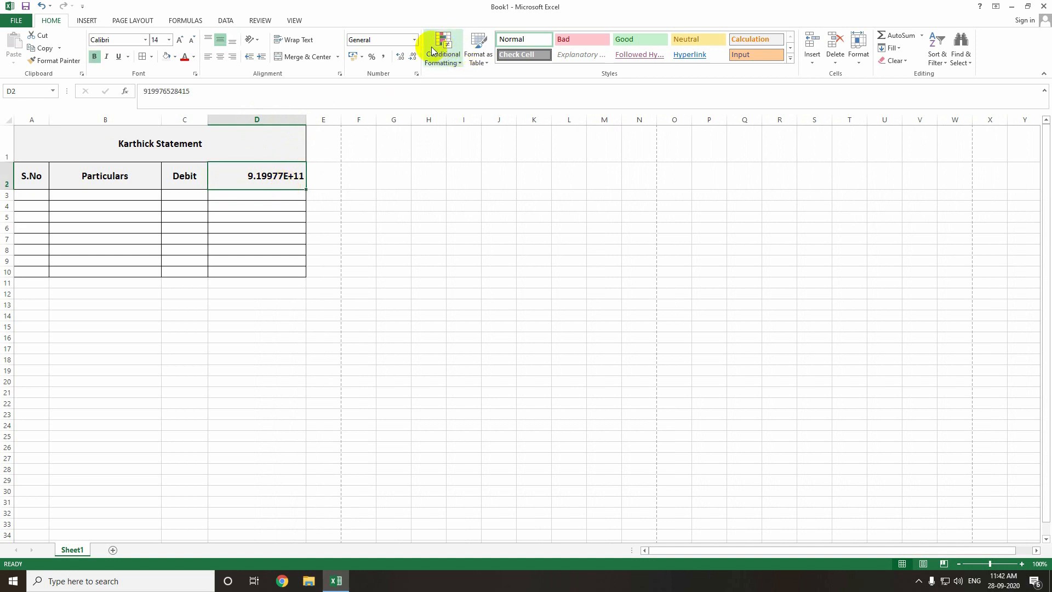
pyautogui.click(413, 40)
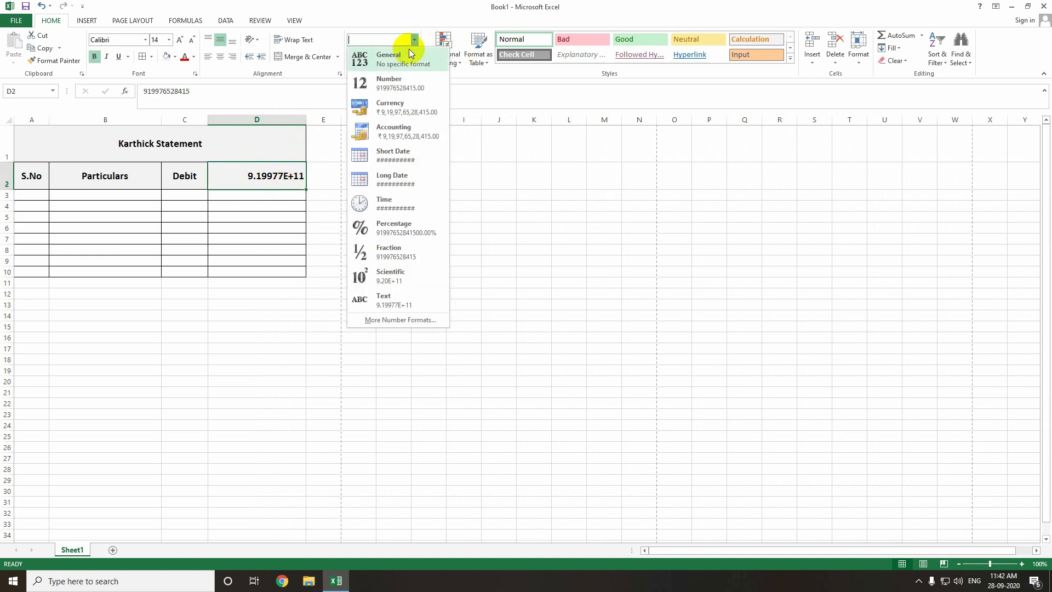
pyautogui.click(397, 85)
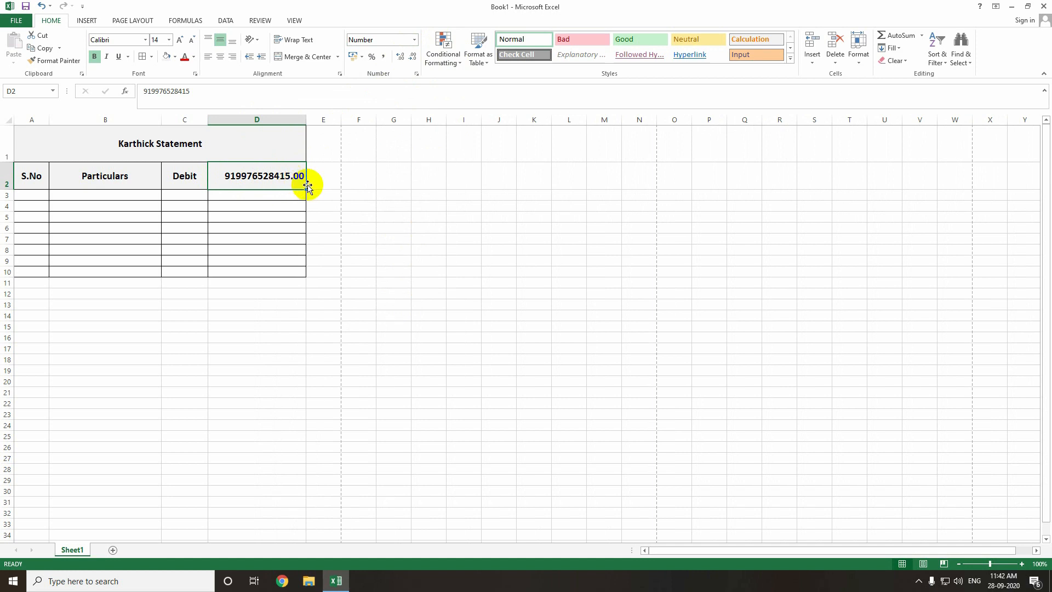
pyautogui.click(414, 66)
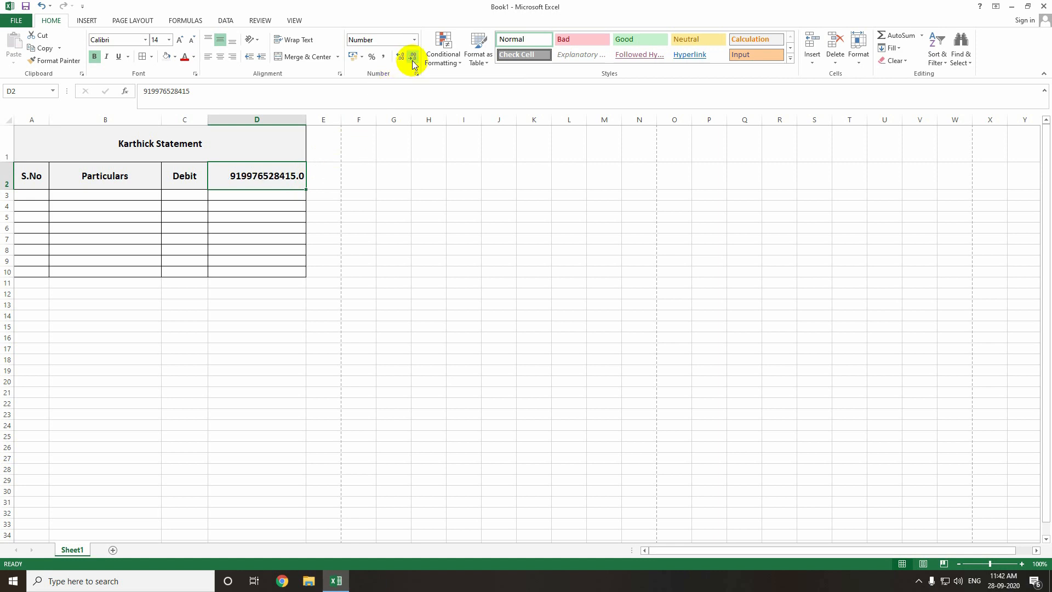
pyautogui.click(414, 65)
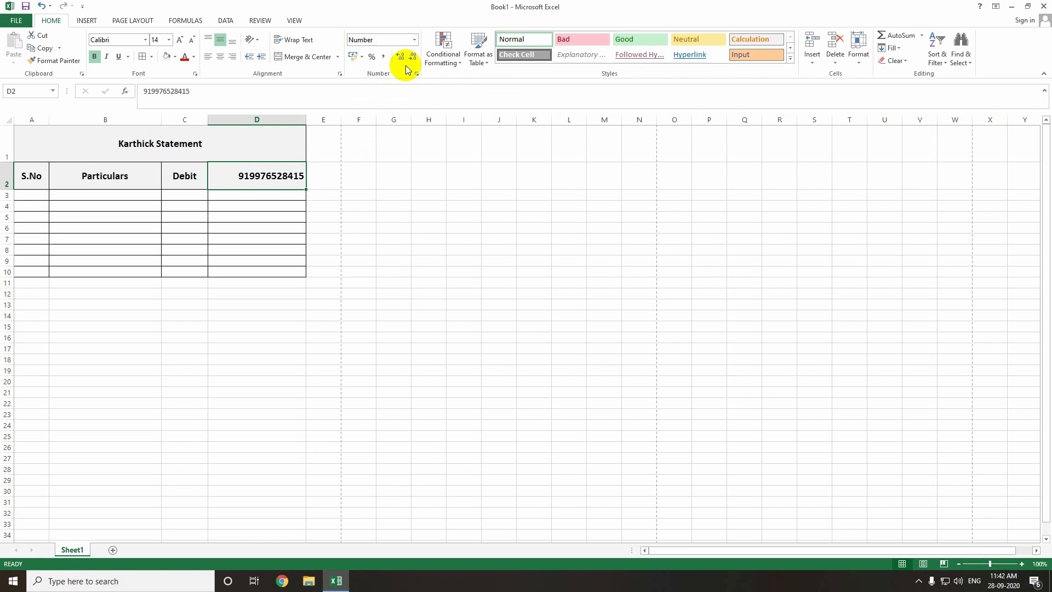
pyautogui.click(268, 196)
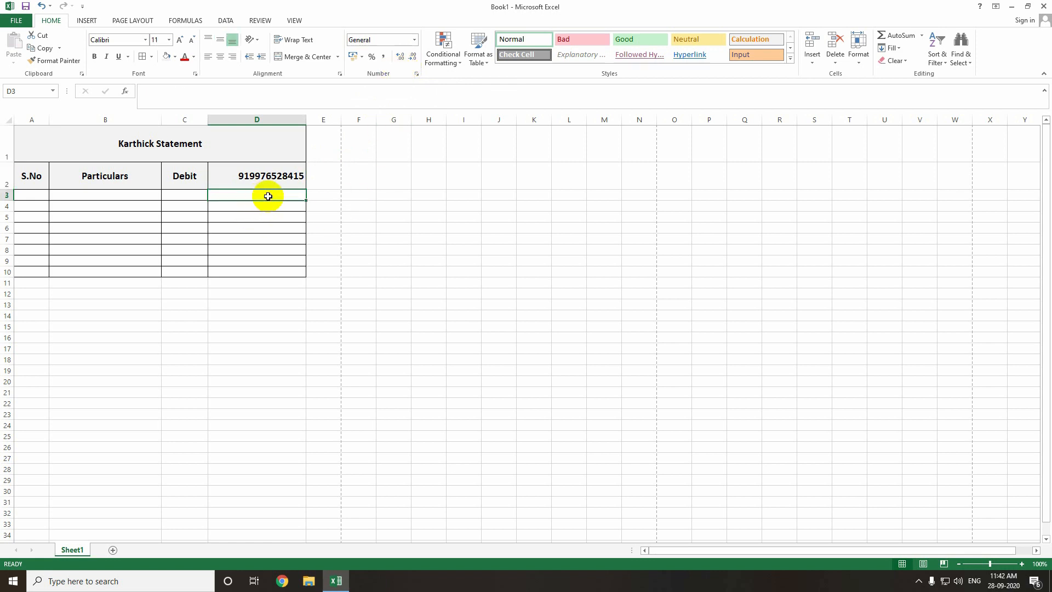
# Enter a plus-prefixed phone number in D3, format D3 as Text, and re-enter it to keep the plus sign.
pyautogui.press('Return')
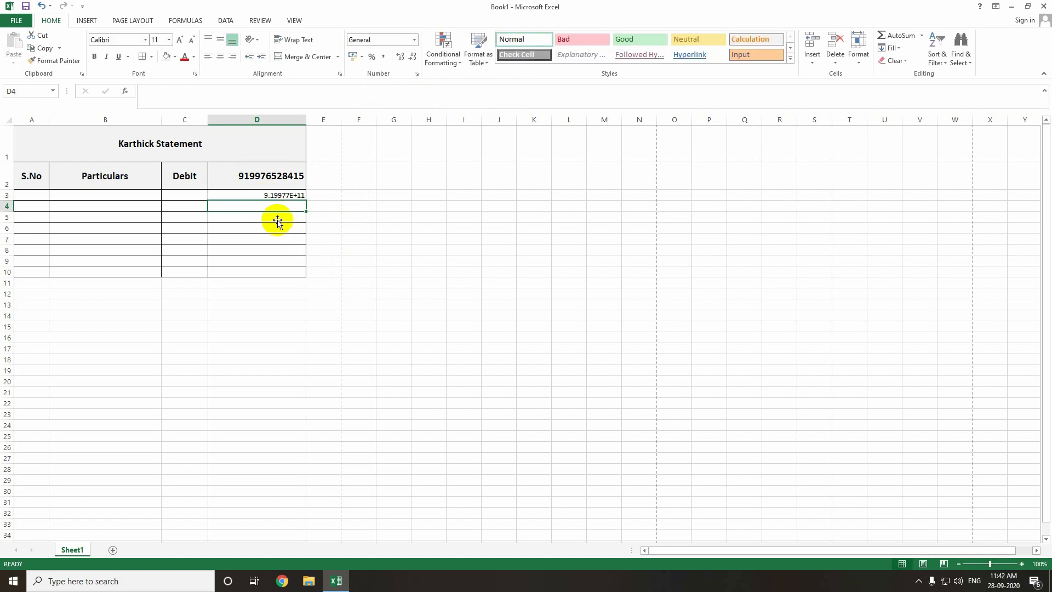
pyautogui.click(269, 196)
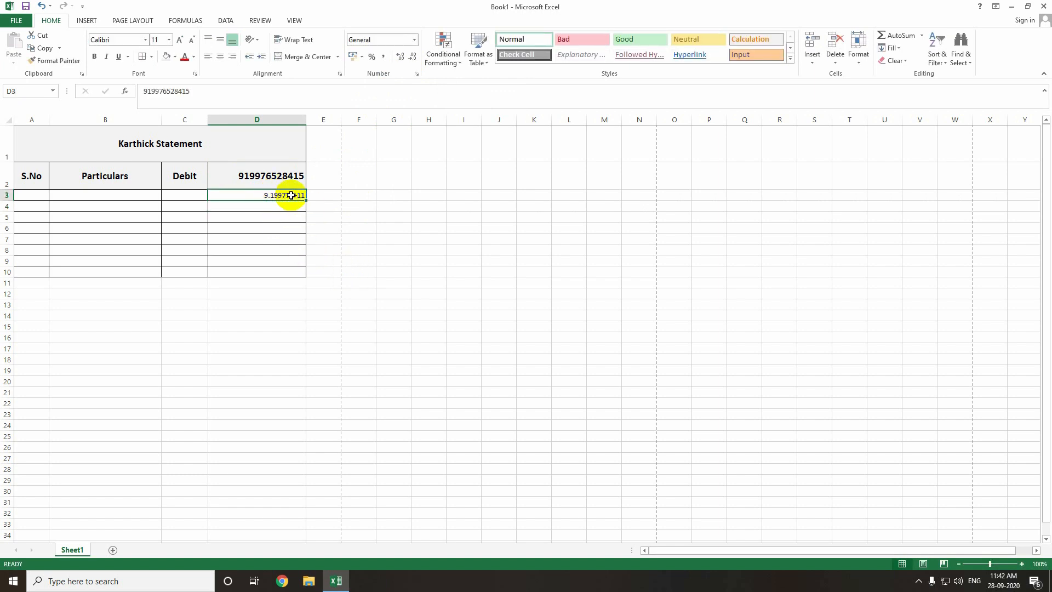
pyautogui.click(415, 42)
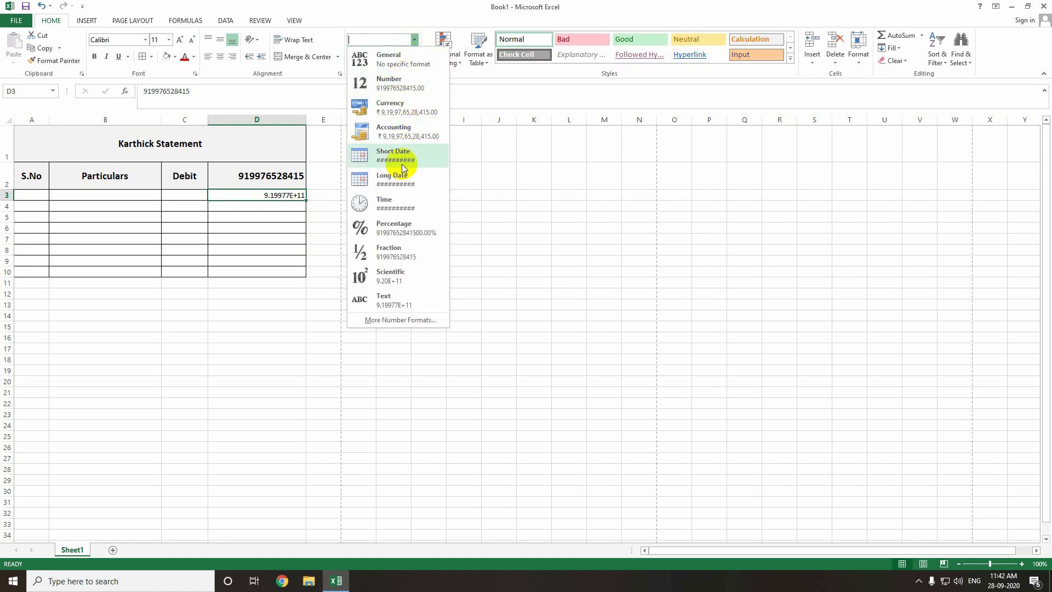
pyautogui.click(396, 299)
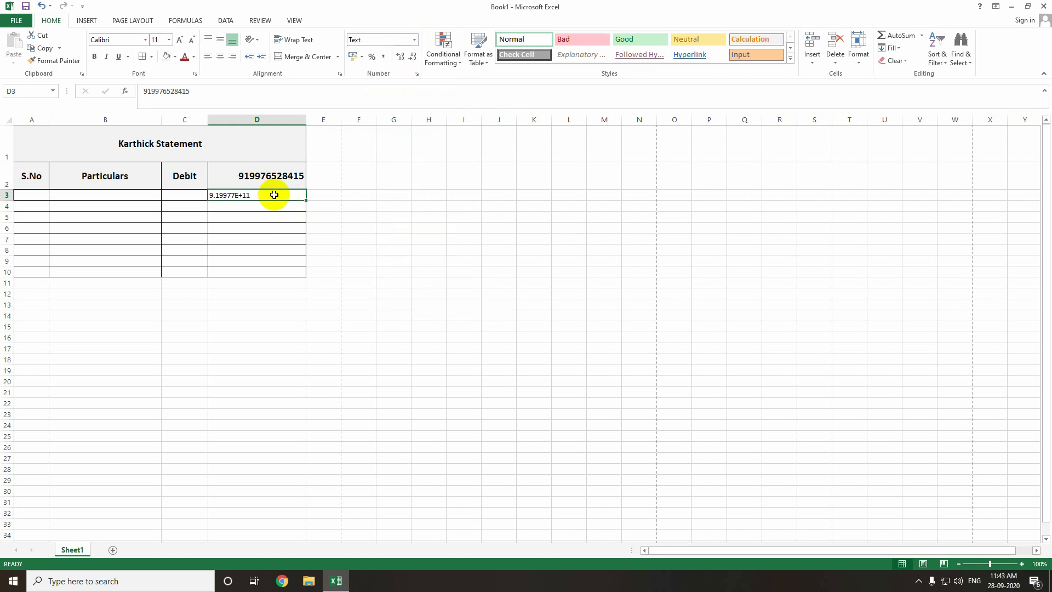
pyautogui.press('Return')
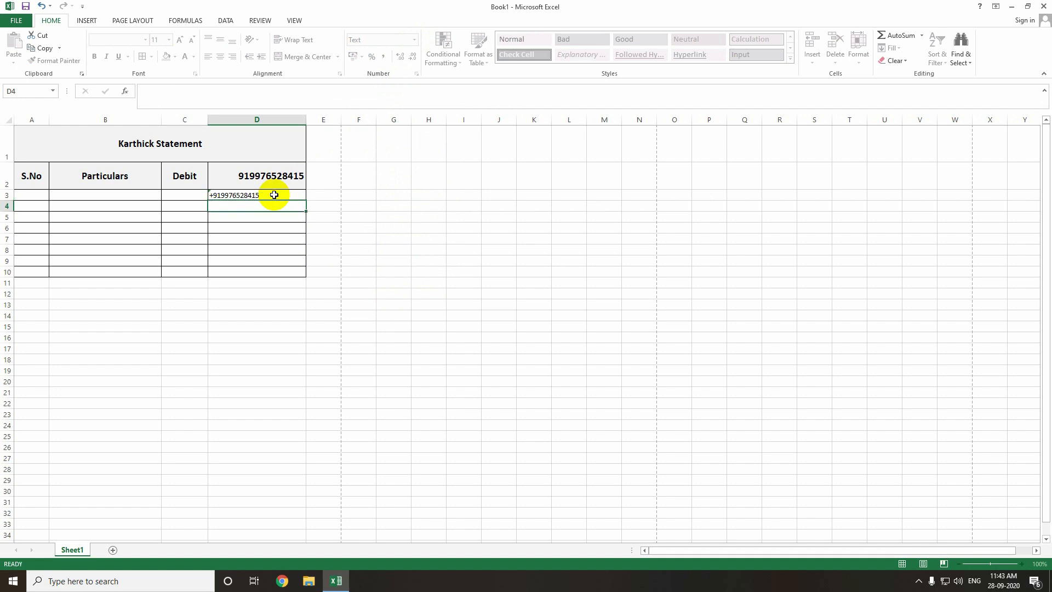
pyautogui.click(277, 198)
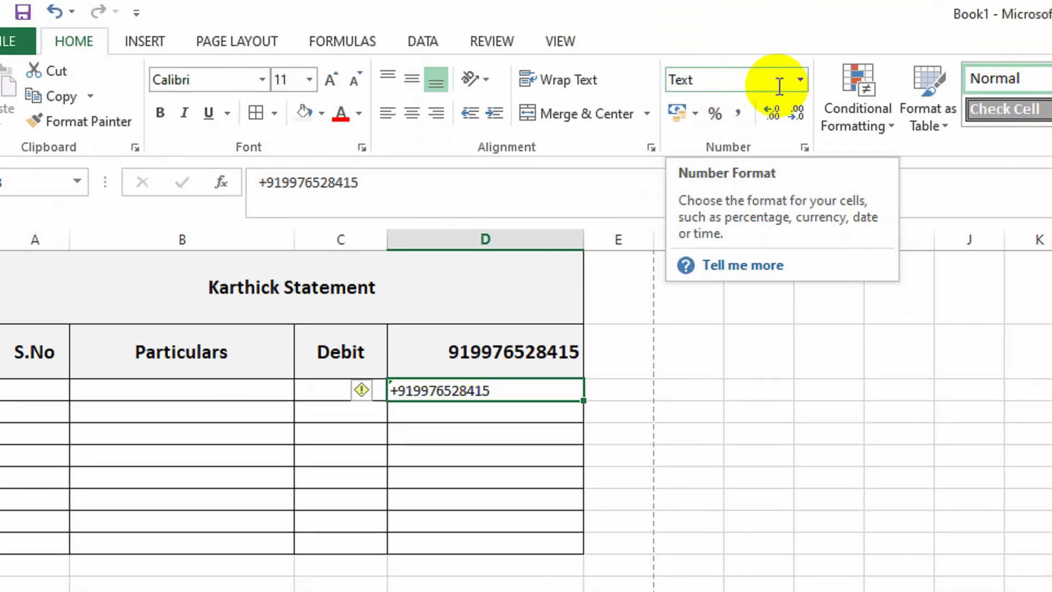
pyautogui.click(620, 240)
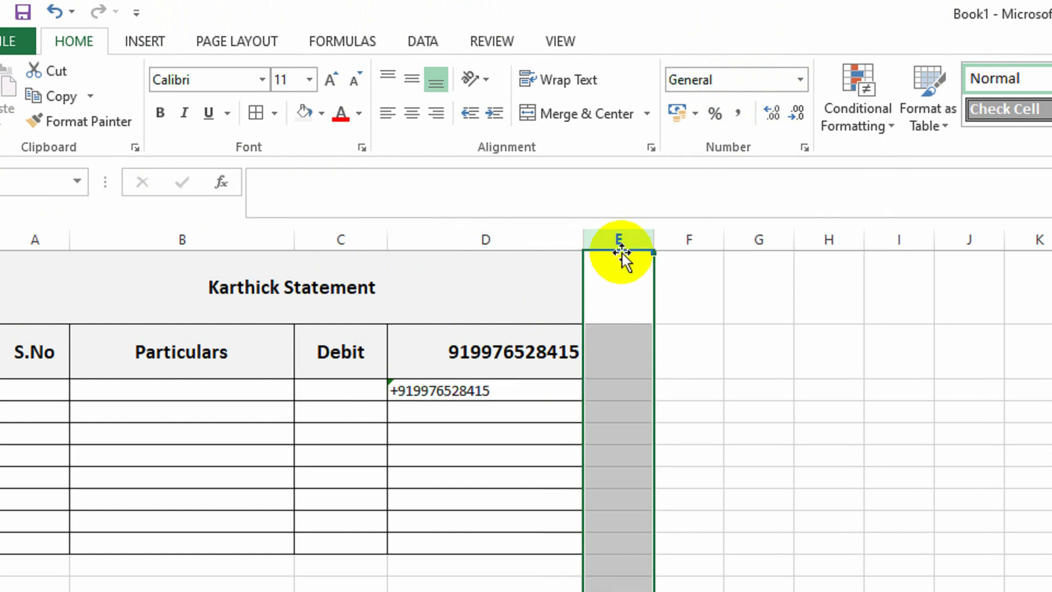
pyautogui.click(798, 84)
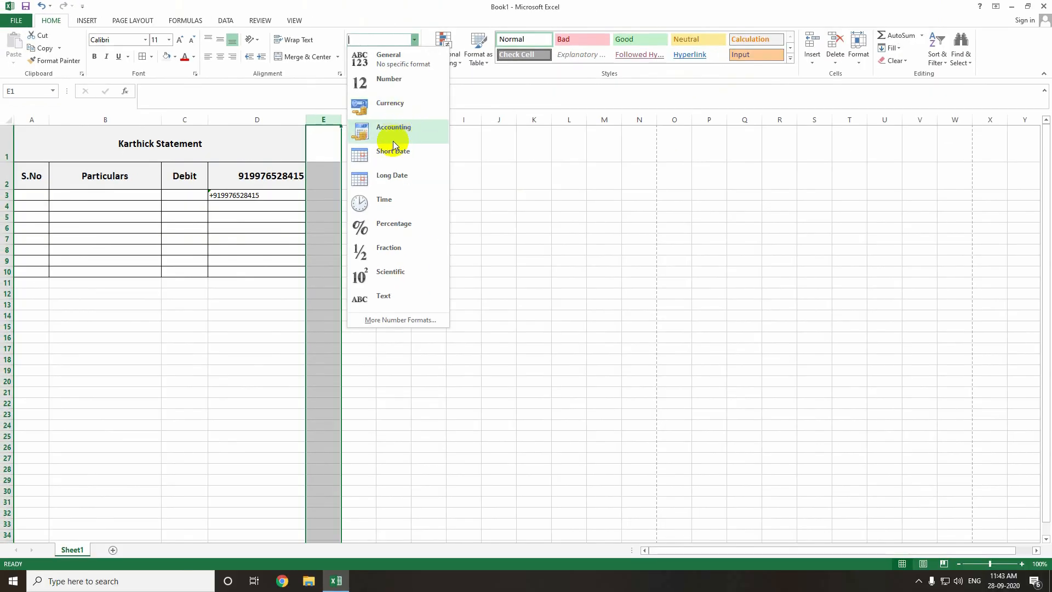
pyautogui.click(310, 185)
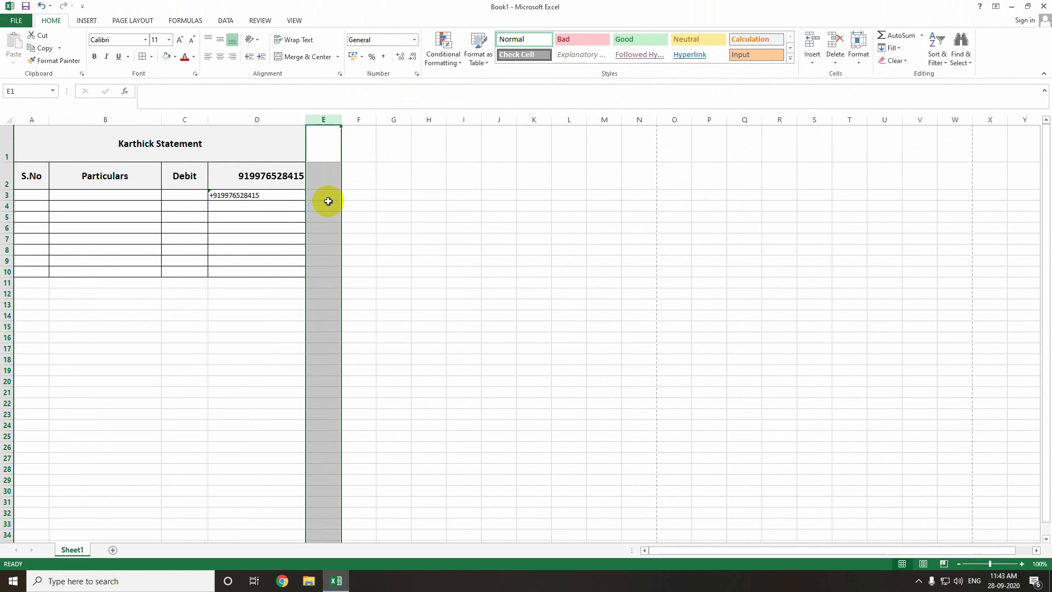
pyautogui.click(296, 204)
pyautogui.write('=')
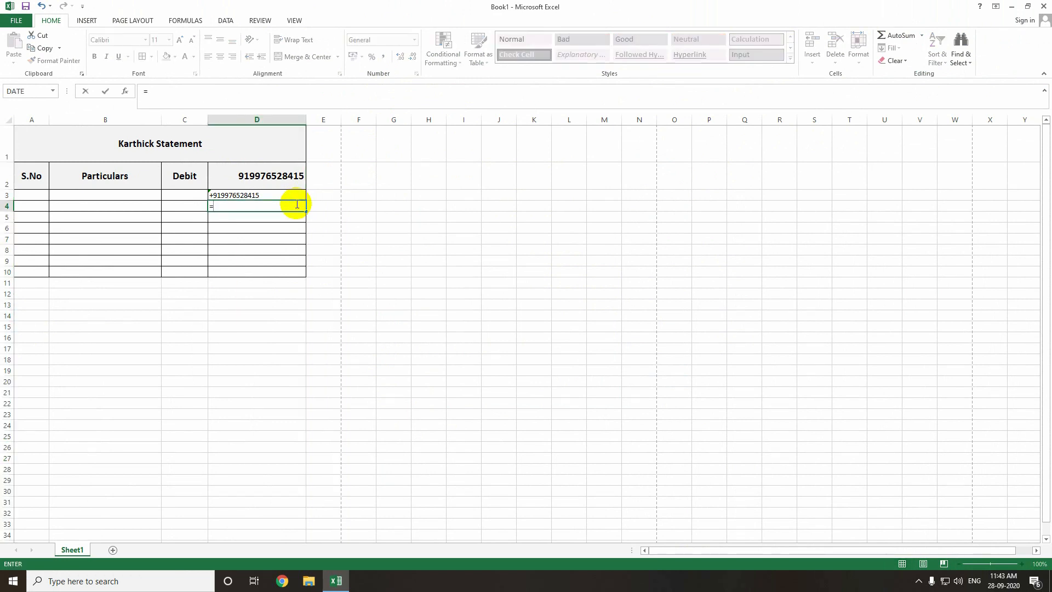
pyautogui.write('sun')
# Enter the formula =92+35 in D4 and recheck it, showing the result 127.
pyautogui.press('BackSpace')
pyautogui.press('BackSpace')
pyautogui.press('BackSpace')
pyautogui.press('Return')
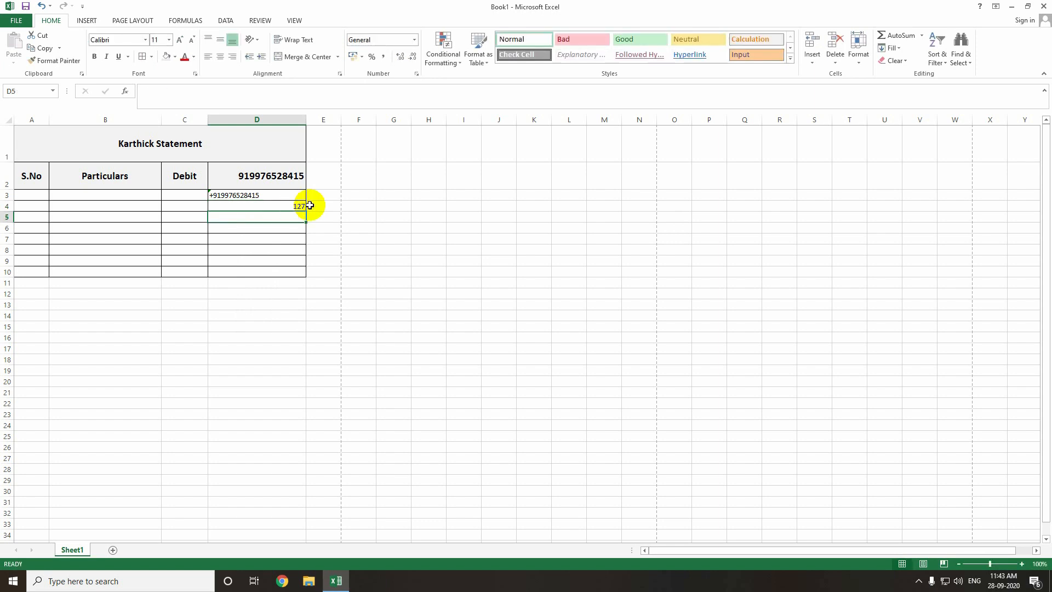
pyautogui.click(290, 206)
pyautogui.doubleClick(274, 204)
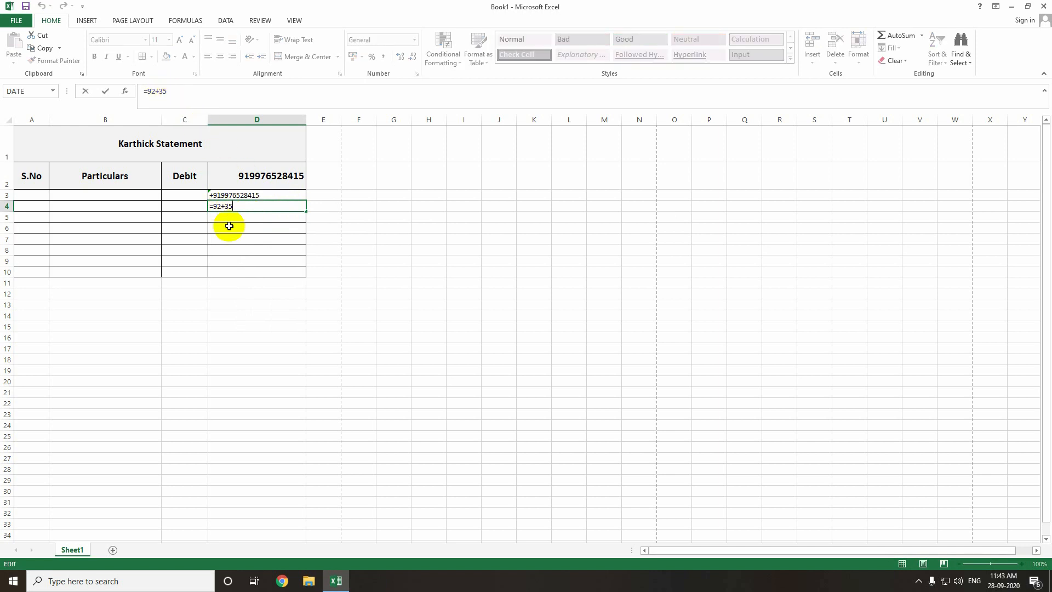
pyautogui.press('Return')
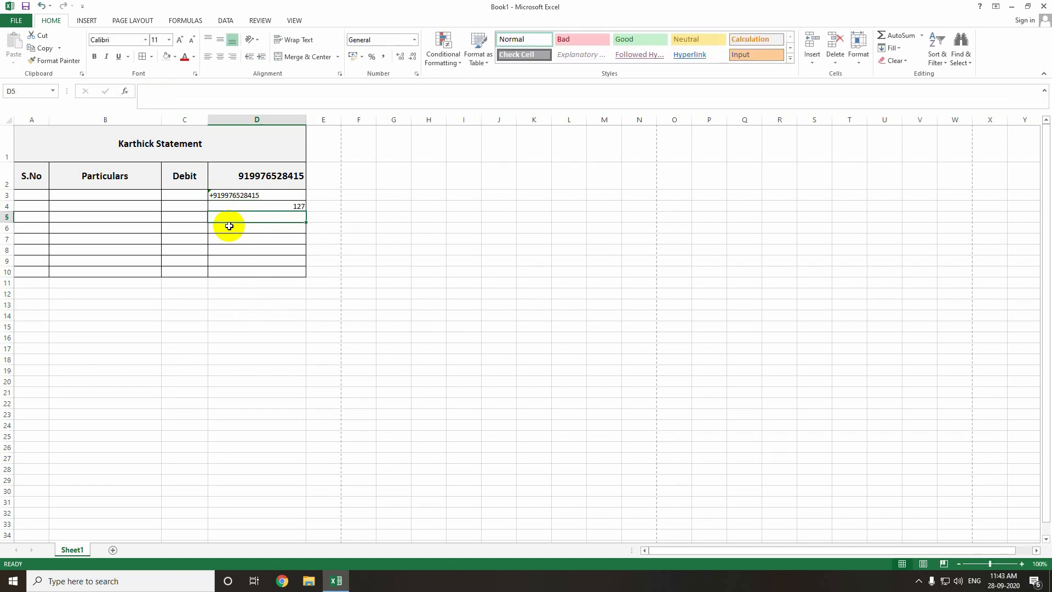
pyautogui.click(257, 206)
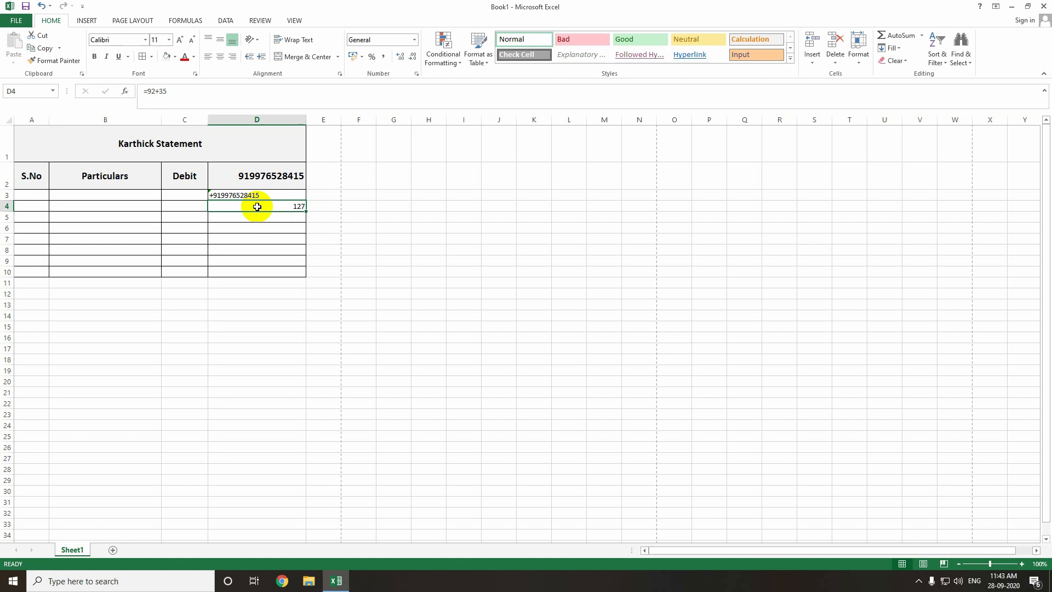
# Format D4 as Text and enter =12+13 so it stays as literal text.
pyautogui.click(415, 40)
pyautogui.click(382, 298)
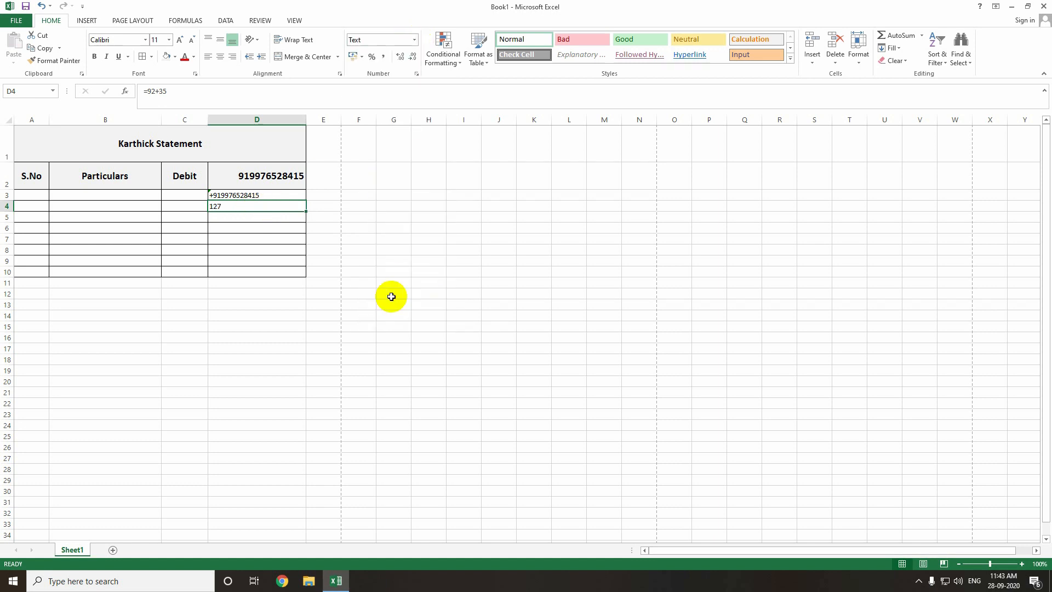
pyautogui.write('=')
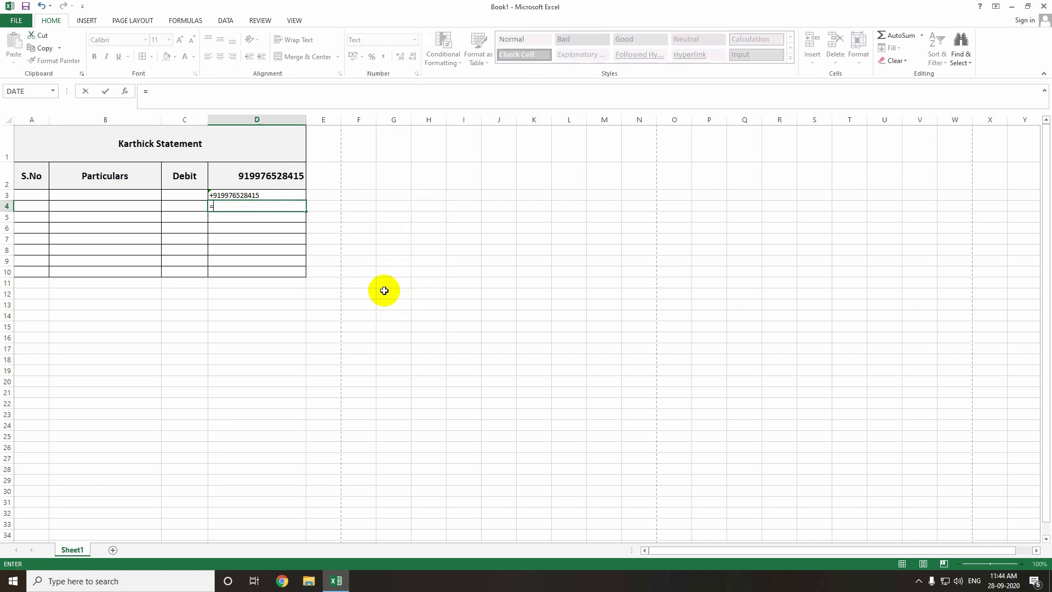
pyautogui.write('12+13')
pyautogui.press('Return')
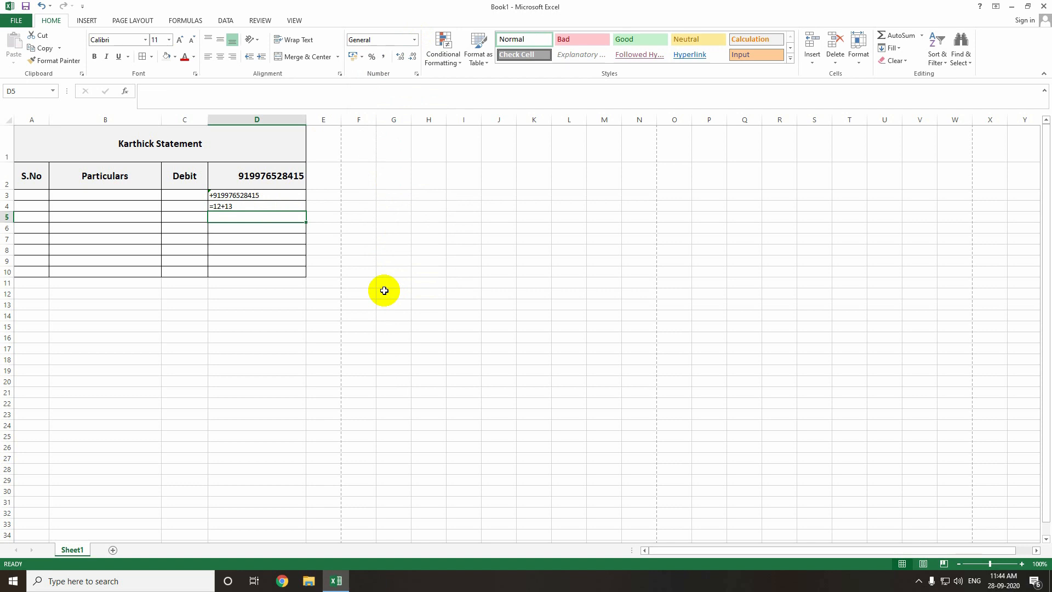
pyautogui.click(254, 206)
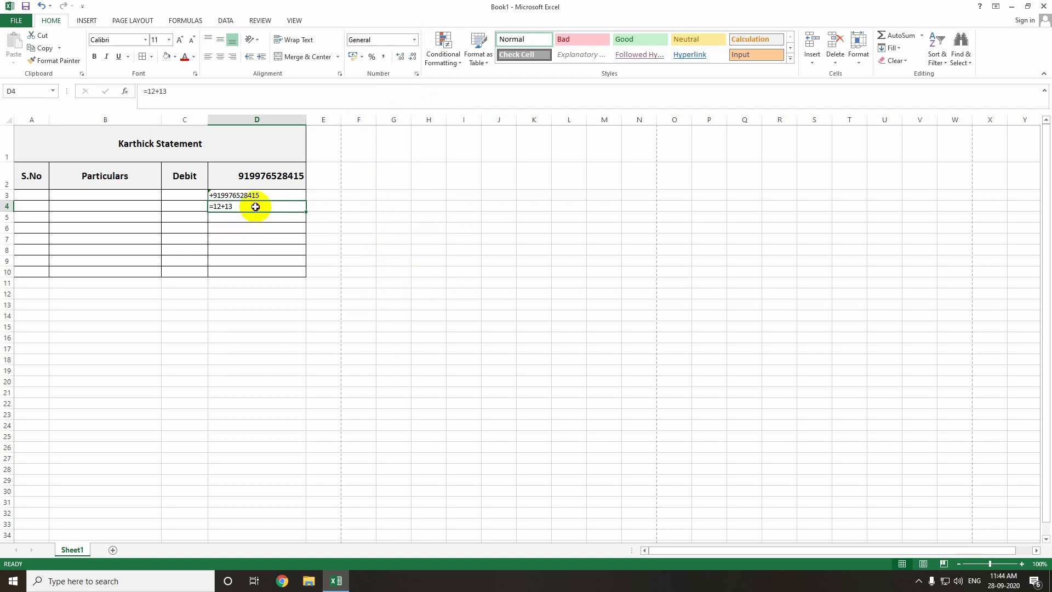
# Clear the contents of cells D2, D3 and D4.
pyautogui.click(274, 228)
pyautogui.click(425, 237)
pyautogui.click(628, 238)
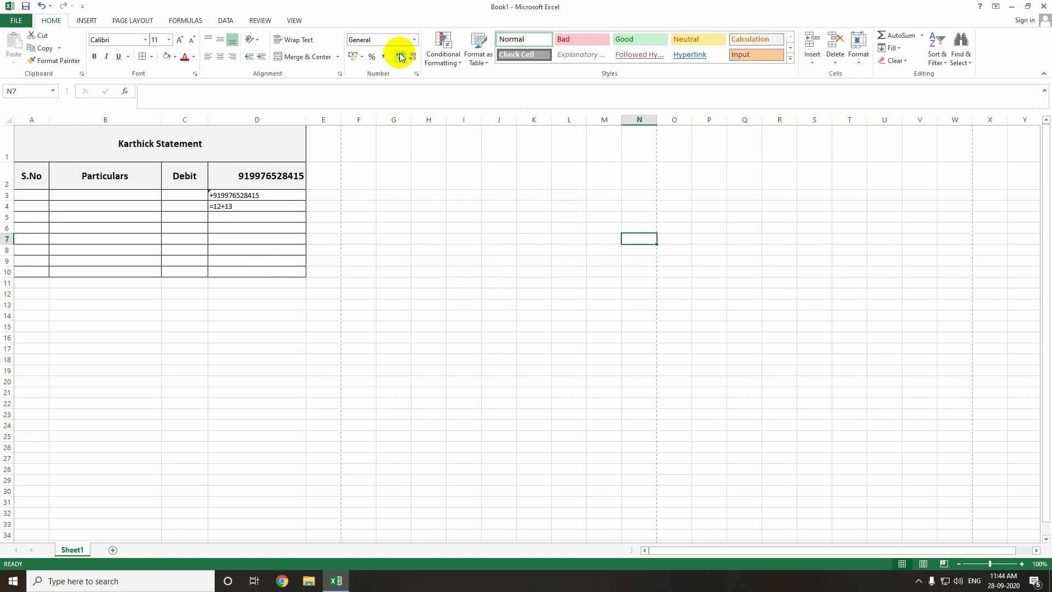
pyautogui.moveTo(266, 216); pyautogui.dragTo(263, 200)
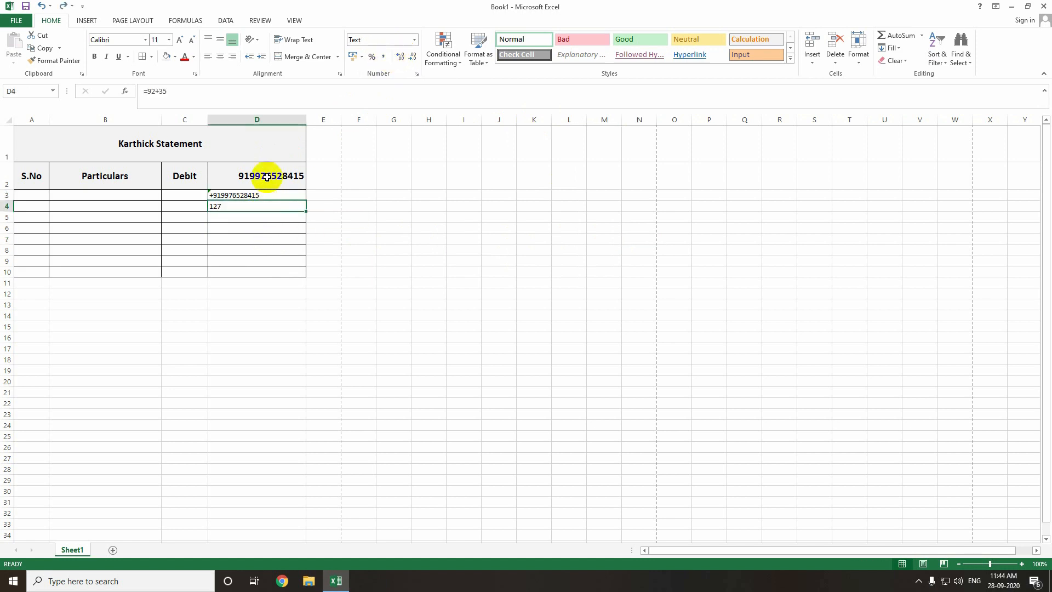
pyautogui.click(267, 177)
pyautogui.press('Delete')
pyautogui.click(263, 199)
pyautogui.press('Delete')
pyautogui.click(264, 206)
pyautogui.press('Delete')
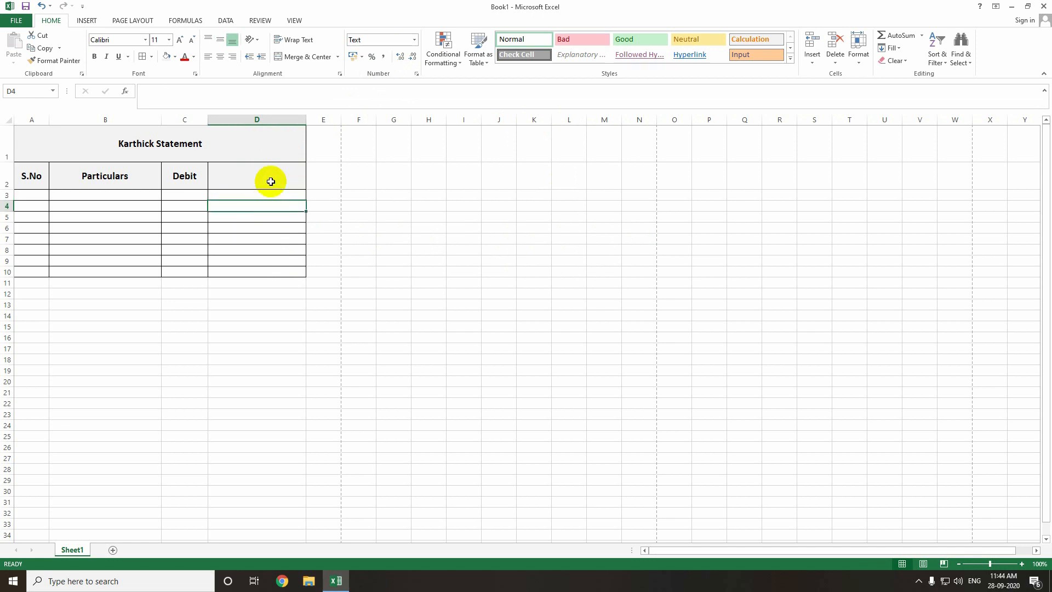
# Put the Credit heading in D2, narrow column D to fit, and slightly widen column C.
pyautogui.click(272, 181)
pyautogui.write('Credit')
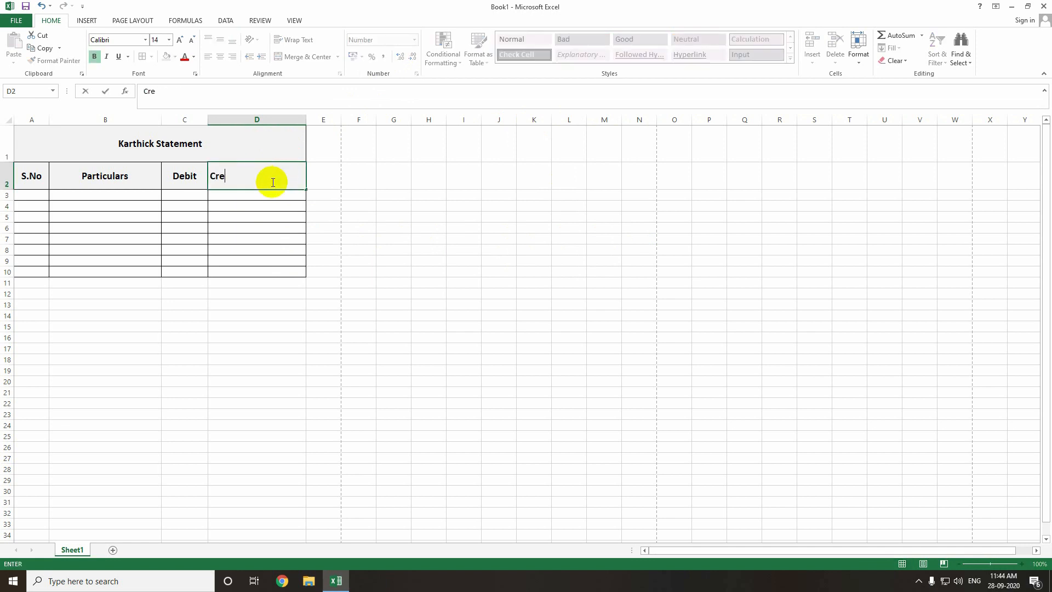
pyautogui.press('Return')
pyautogui.moveTo(305, 120); pyautogui.dragTo(265, 122)
pyautogui.moveTo(205, 189); pyautogui.dragTo(218, 175)
pyautogui.moveTo(207, 119); pyautogui.dragTo(211, 122)
# Enter 10000 in D3, switching its format from Text to General so it right-aligns.
pyautogui.click(231, 194)
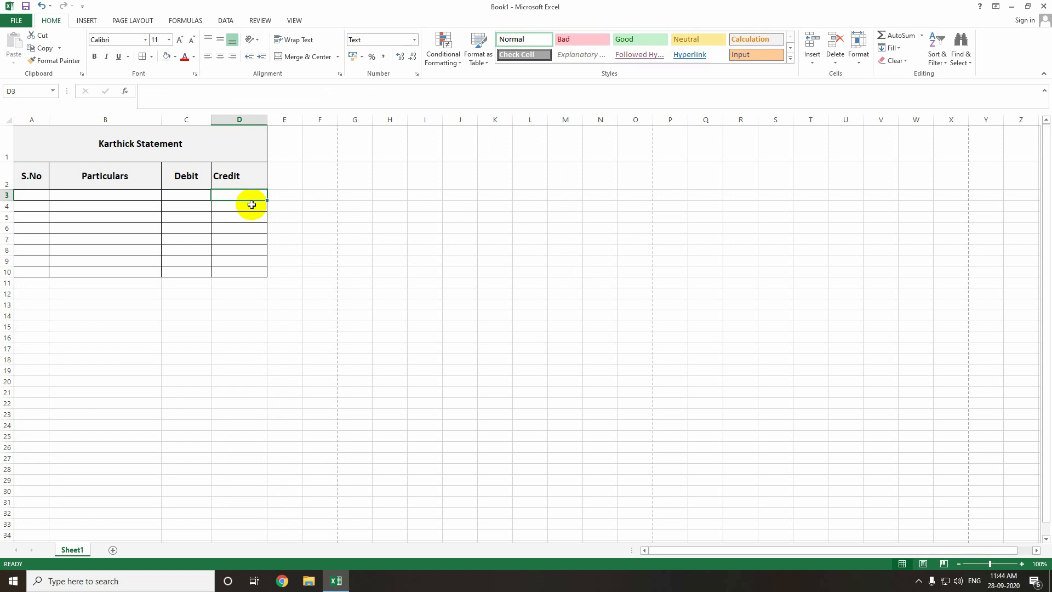
pyautogui.write('10000')
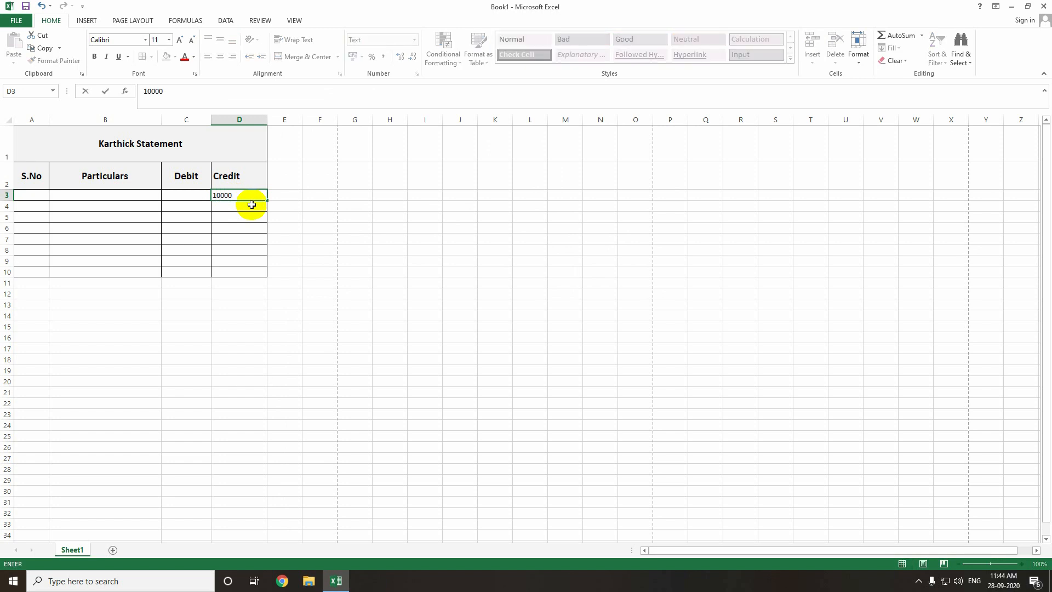
pyautogui.press('Return')
pyautogui.press('Up')
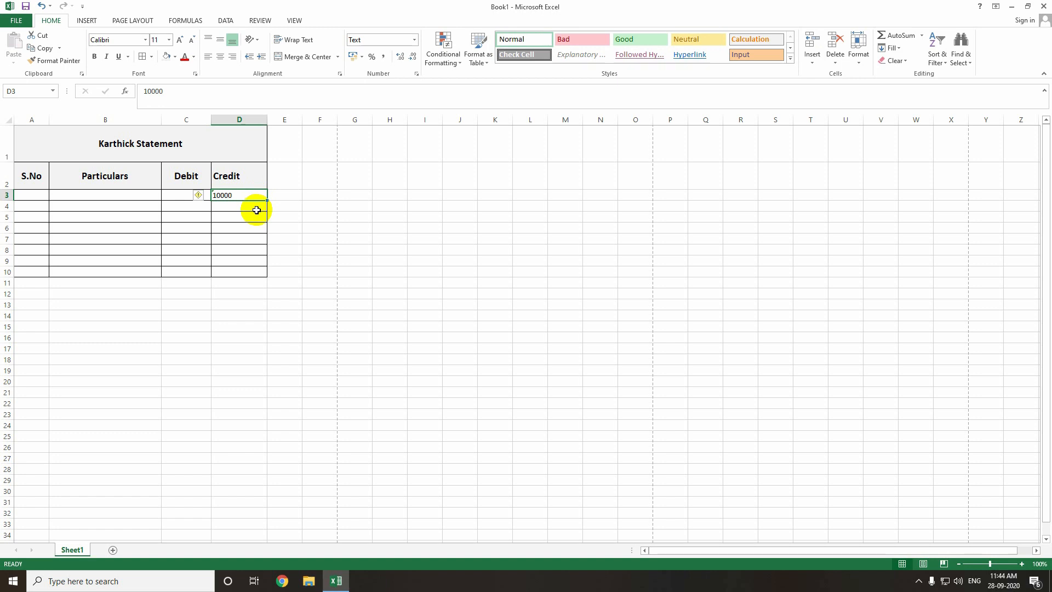
pyautogui.click(414, 39)
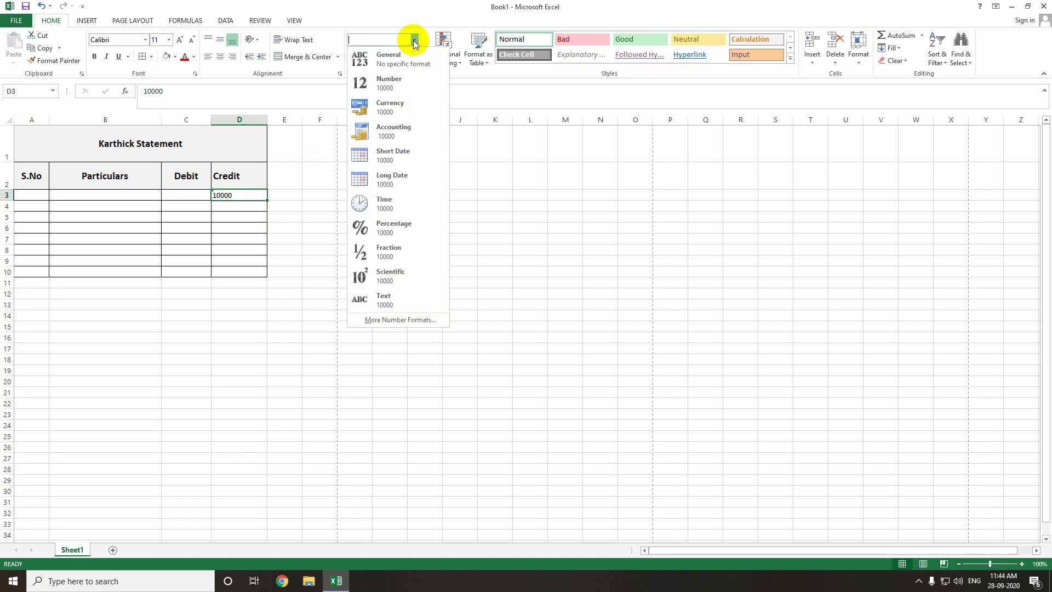
pyautogui.click(410, 57)
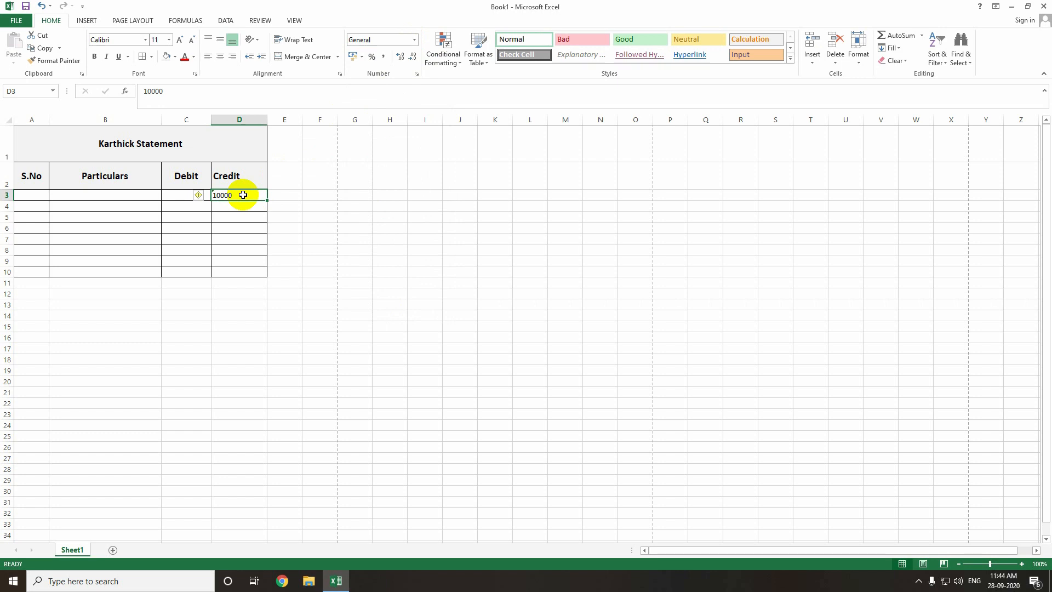
pyautogui.write('100')
pyautogui.press('Return')
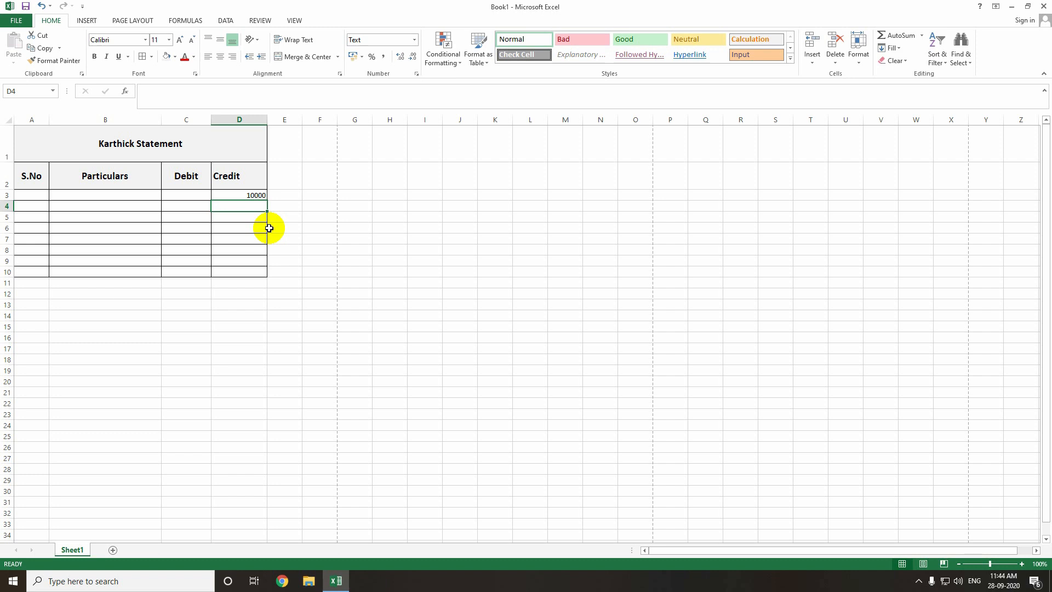
# Apply Accounting format to D3 so it shows ₹ 10,000.00.
pyautogui.click(253, 195)
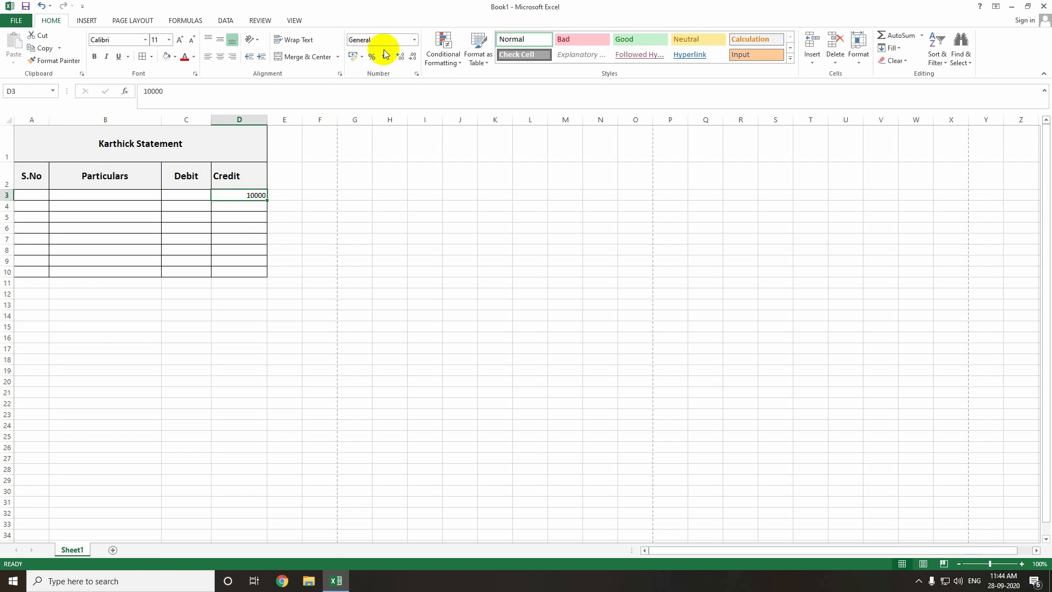
pyautogui.click(414, 39)
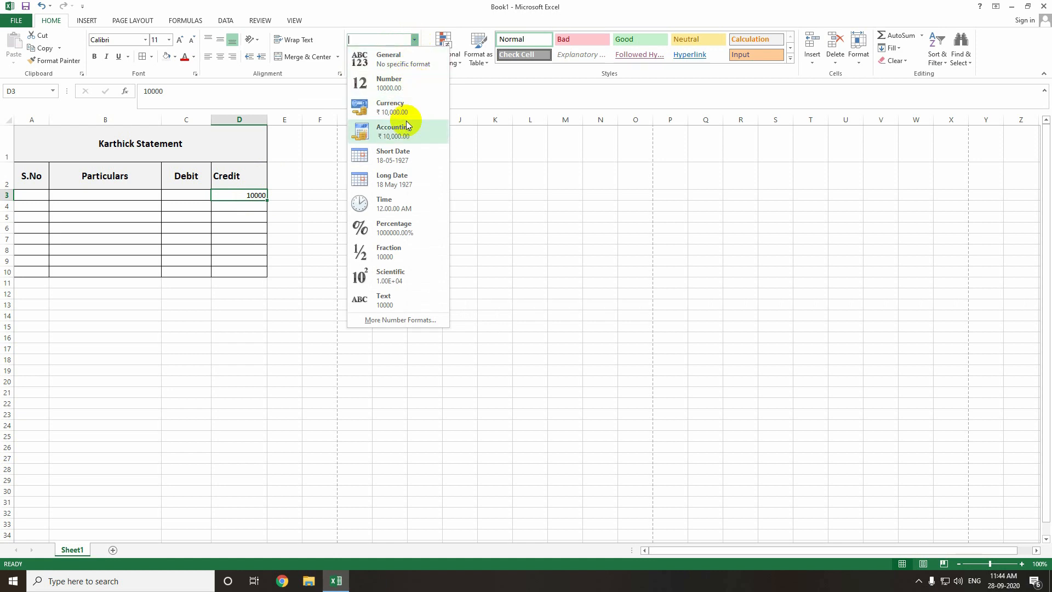
pyautogui.click(406, 122)
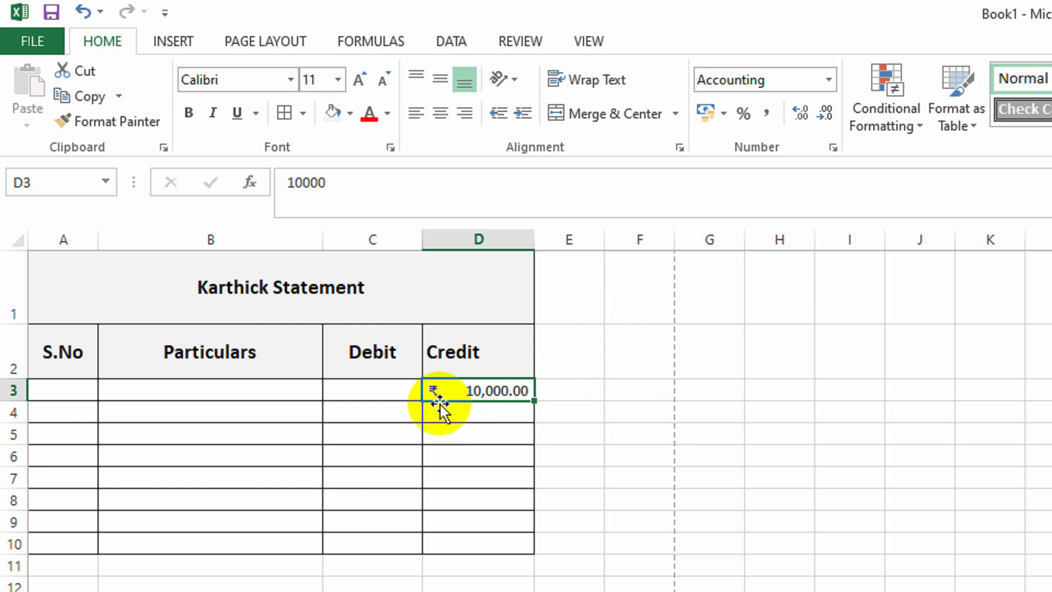
pyautogui.click(828, 80)
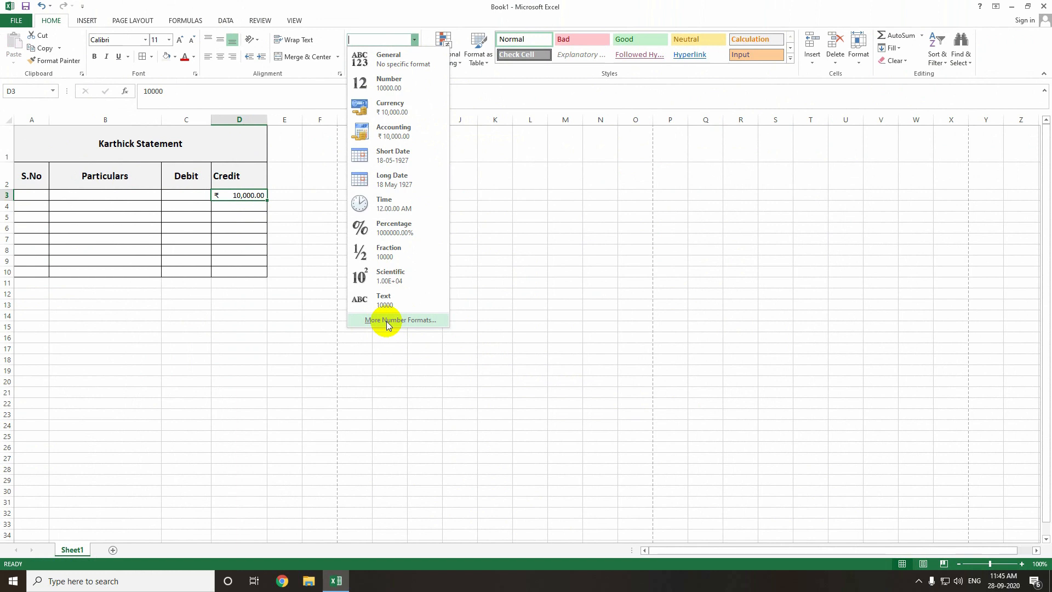
pyautogui.click(386, 321)
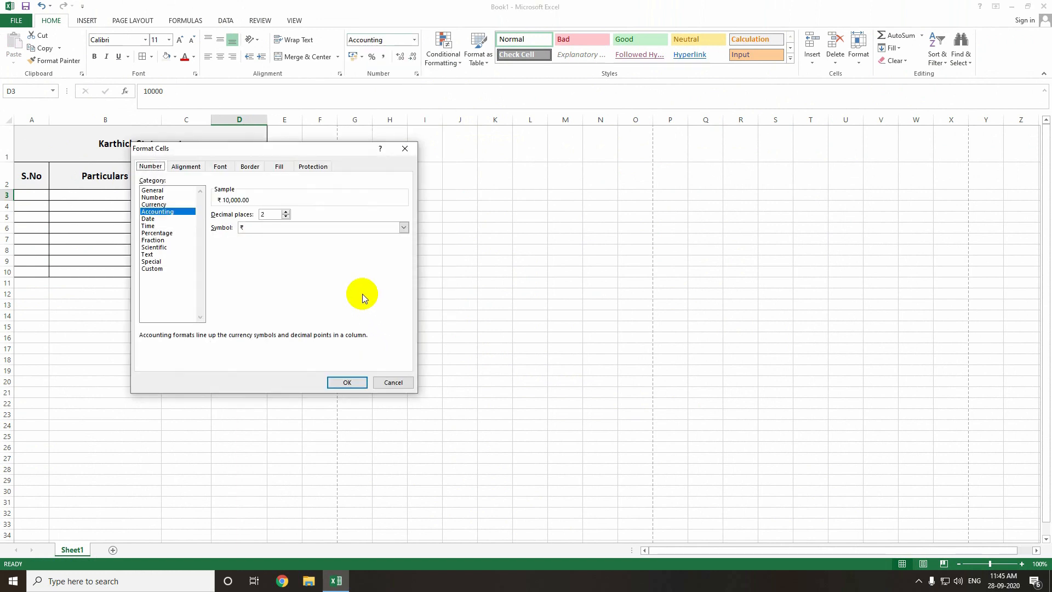
pyautogui.click(155, 213)
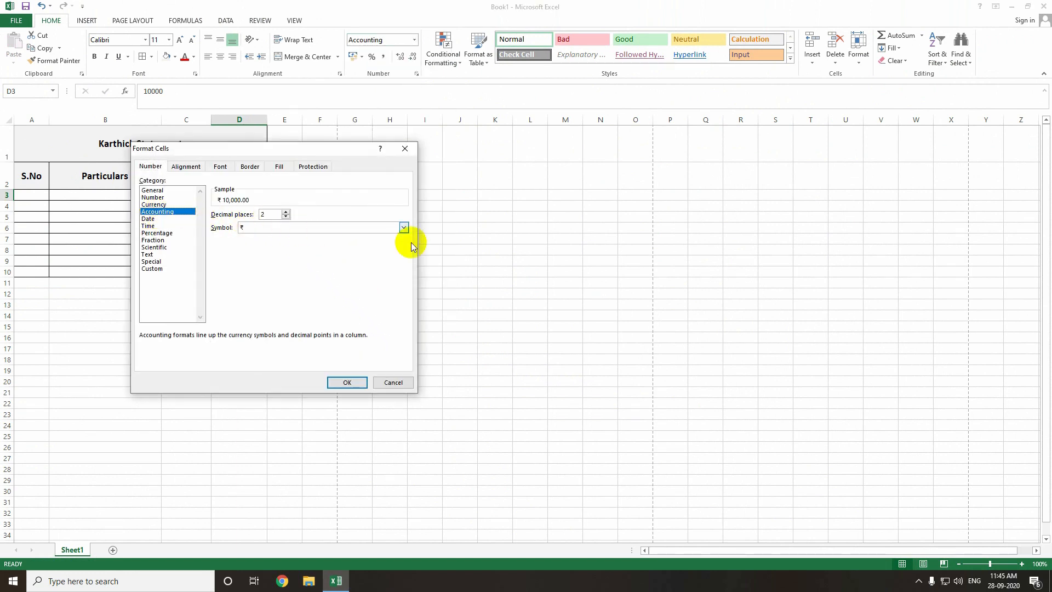
pyautogui.click(405, 228)
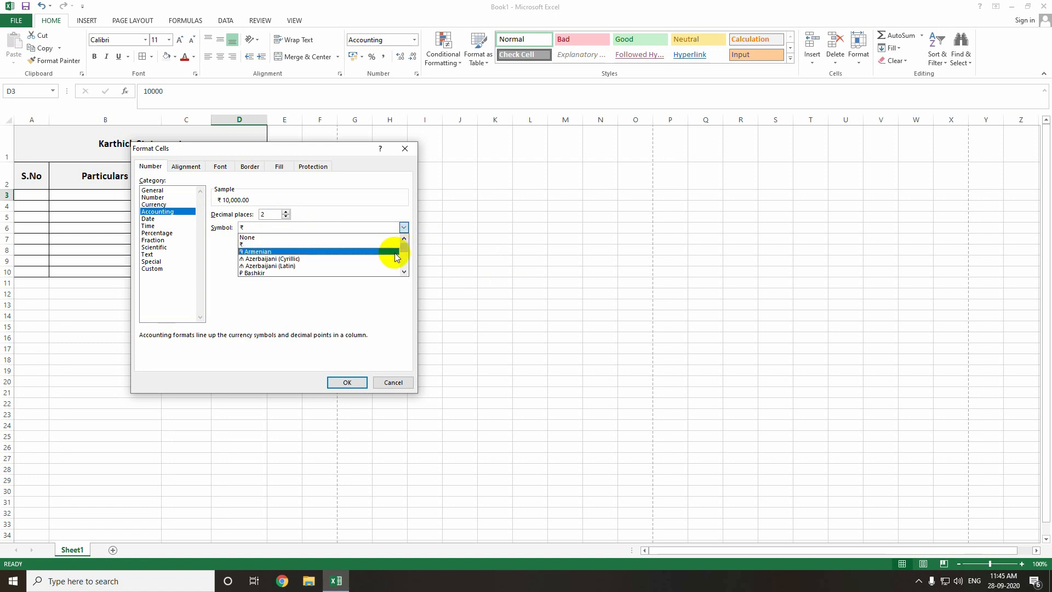
pyautogui.moveTo(403, 250)
pyautogui.mouseDown()
pyautogui.moveTo(408, 273)
pyautogui.moveTo(405, 244)
pyautogui.mouseUp()
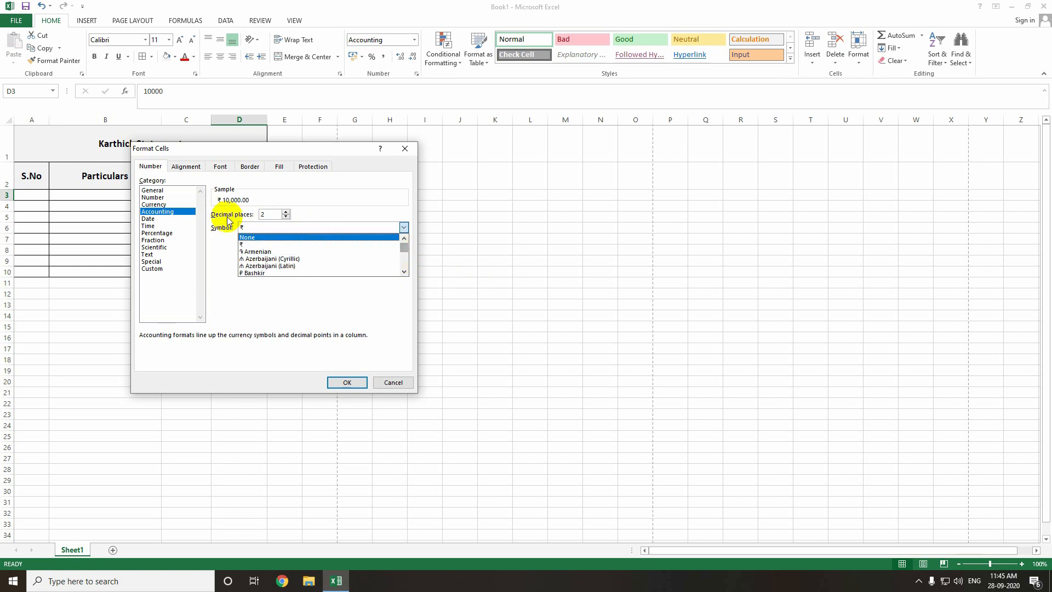
pyautogui.click(215, 258)
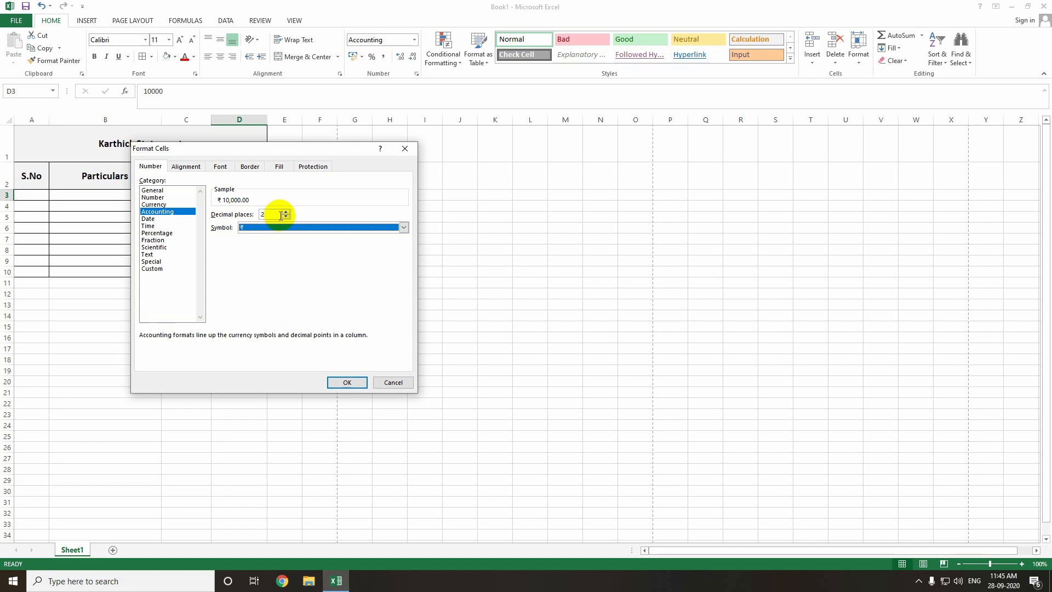
pyautogui.click(343, 381)
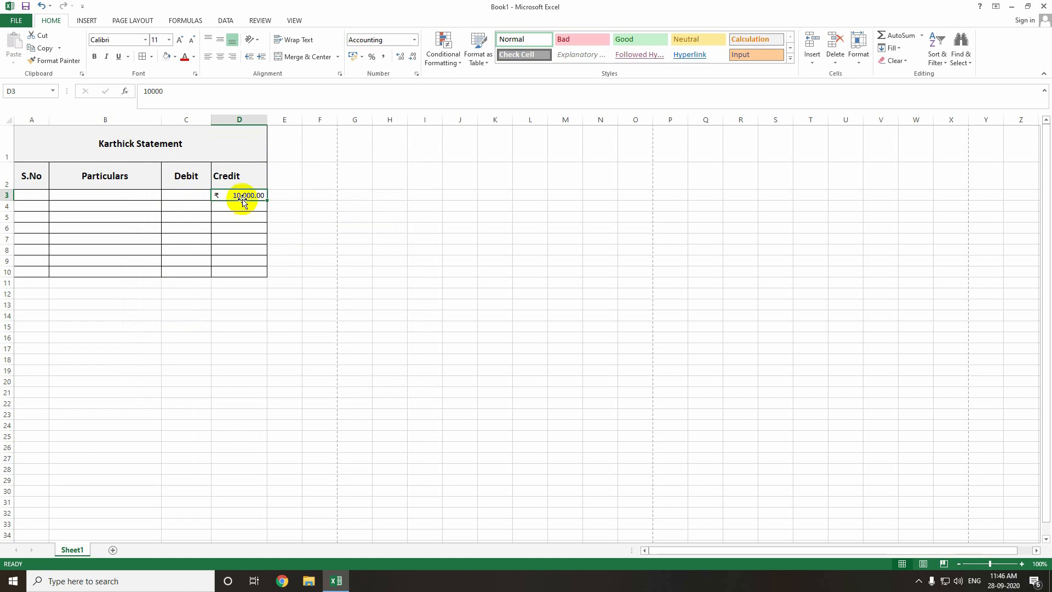
pyautogui.moveTo(265, 202); pyautogui.dragTo(272, 205)
# Edit D4 to 100000 so it displays ₹ 1,00,000.00 in Accounting format.
pyautogui.doubleClick(249, 206)
pyautogui.press('BackSpace')
pyautogui.write('00,')
pyautogui.write('00000')
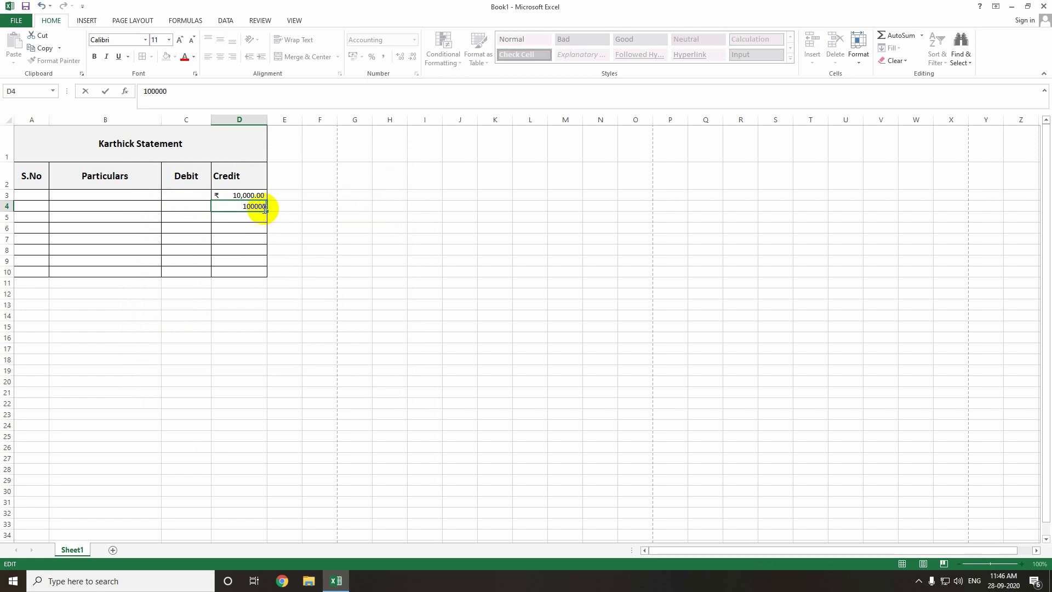
pyautogui.press('Return')
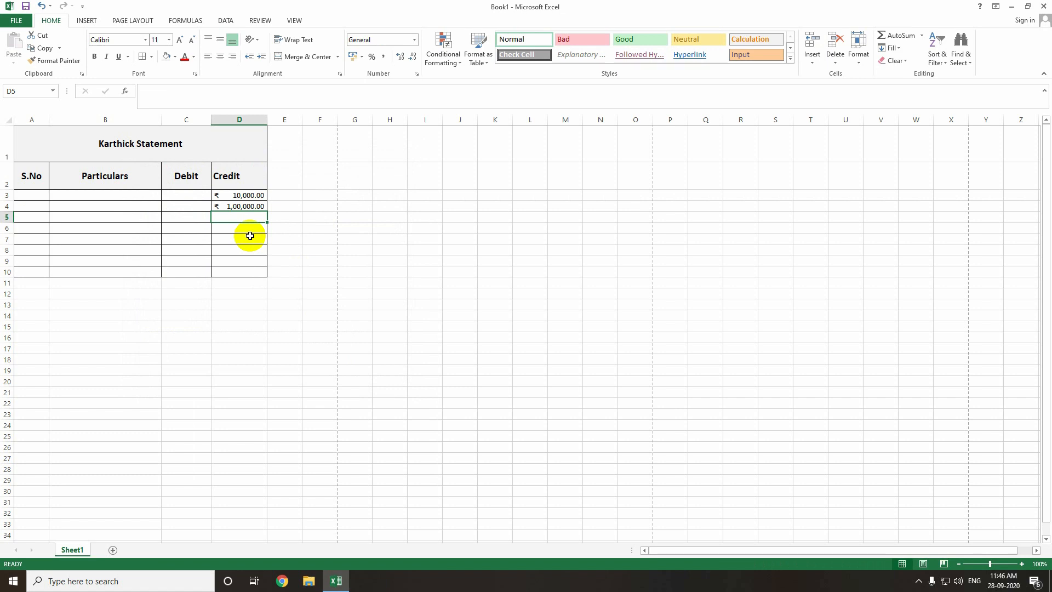
pyautogui.click(415, 215)
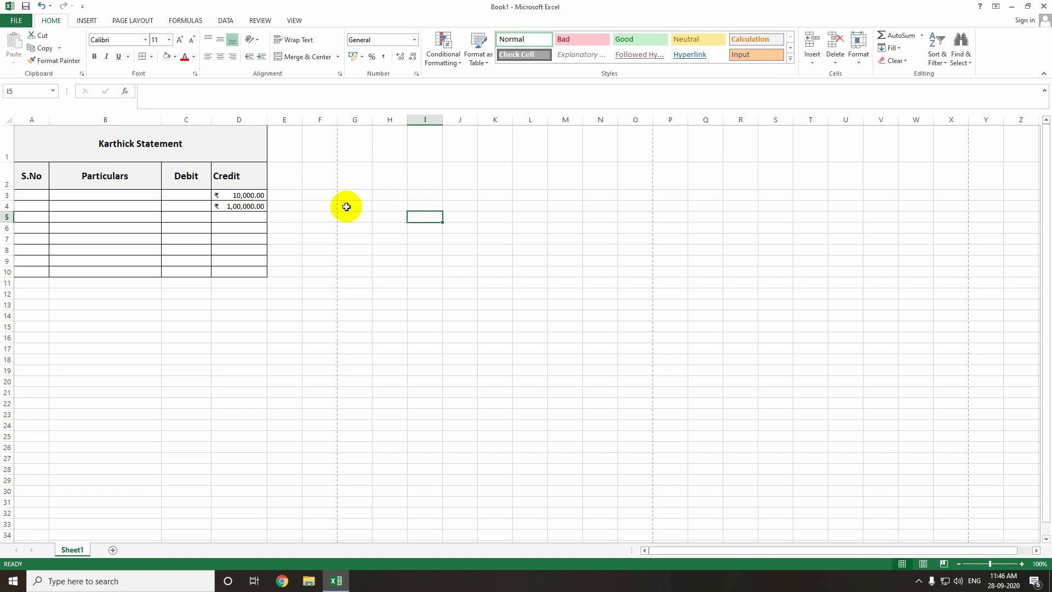
pyautogui.click(246, 206)
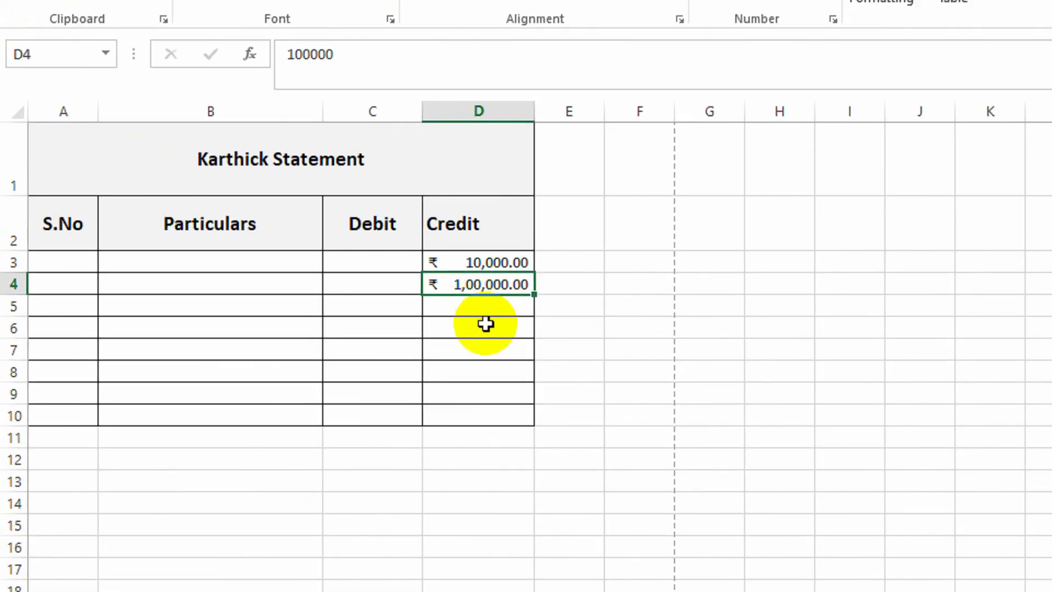
pyautogui.click(485, 324)
pyautogui.click(498, 284)
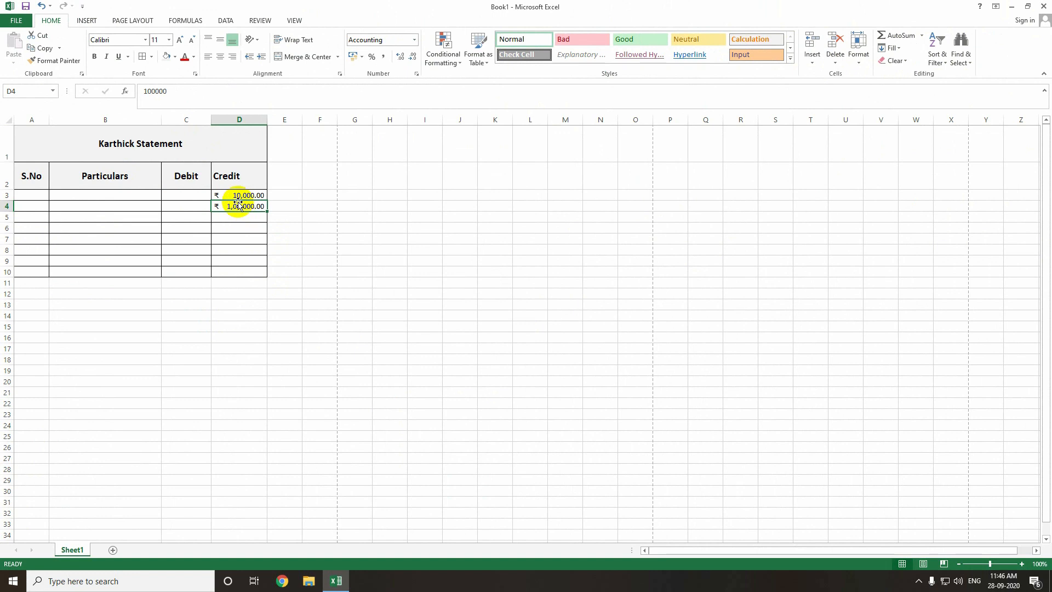
pyautogui.click(230, 241)
pyautogui.click(250, 207)
pyautogui.scroll(5, 282, 216)
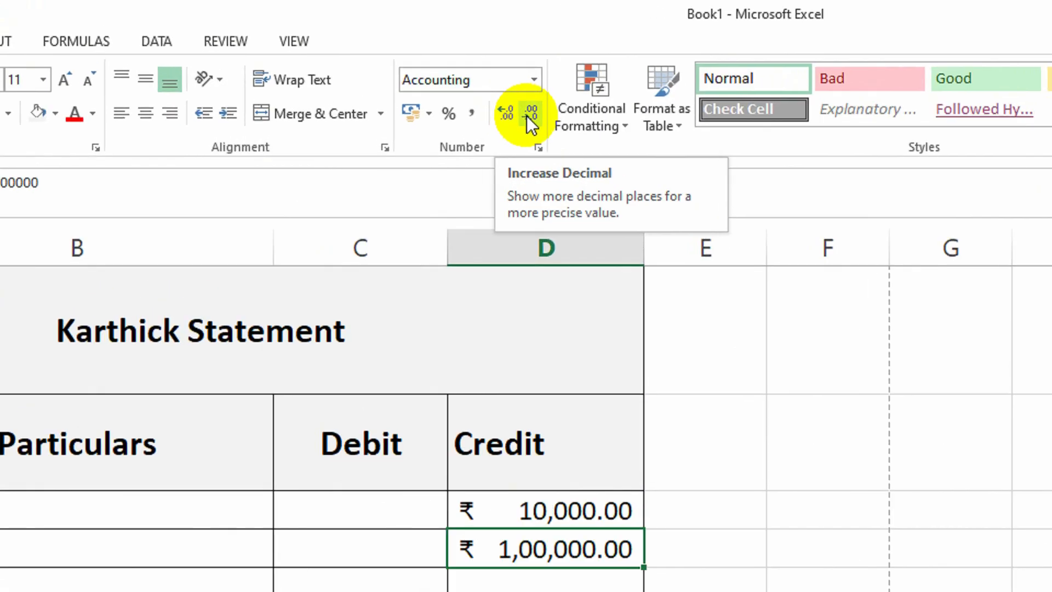
# Decrease decimals on D4 and then all of column D until the values read 10000 and 100000.
pyautogui.click(530, 115)
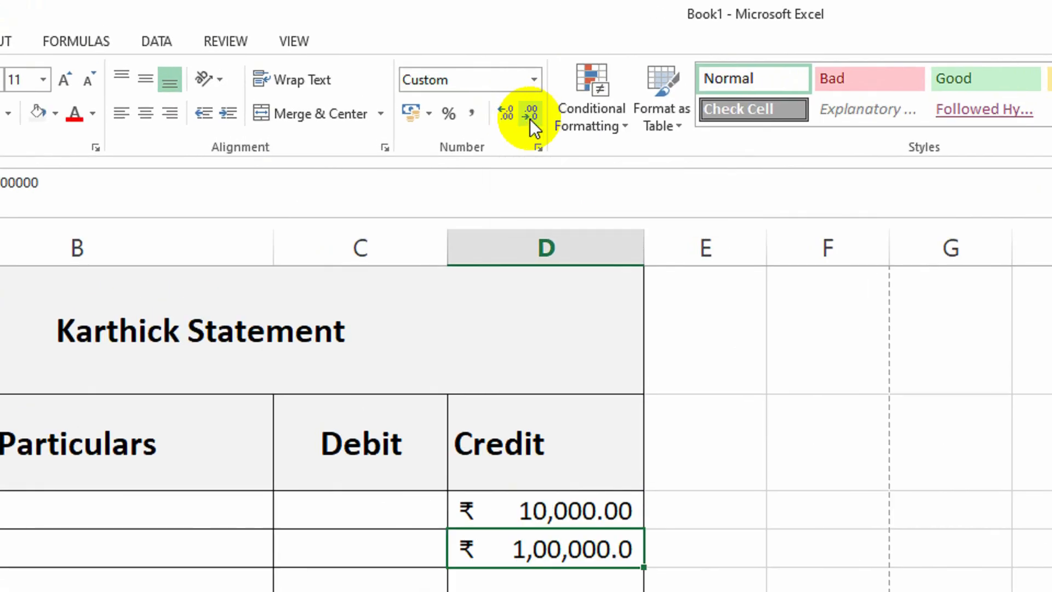
pyautogui.click(530, 118)
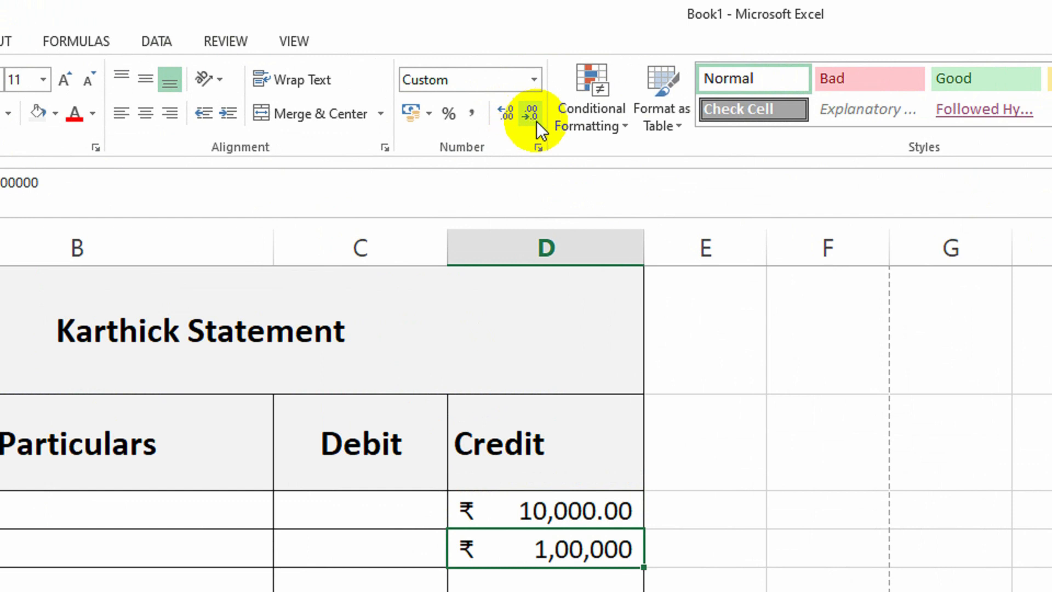
pyautogui.click(575, 252)
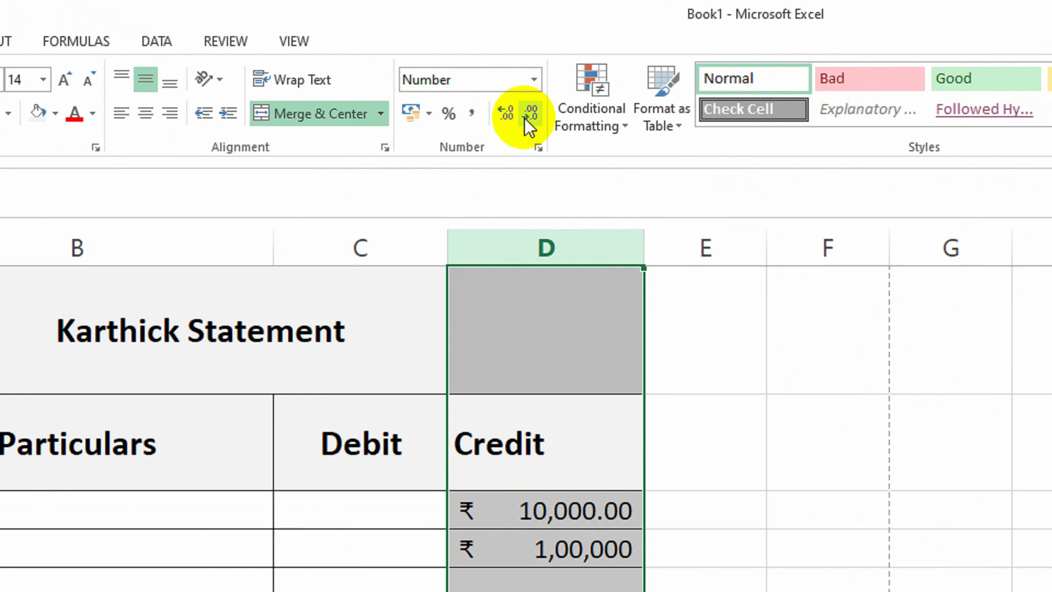
pyautogui.click(507, 119)
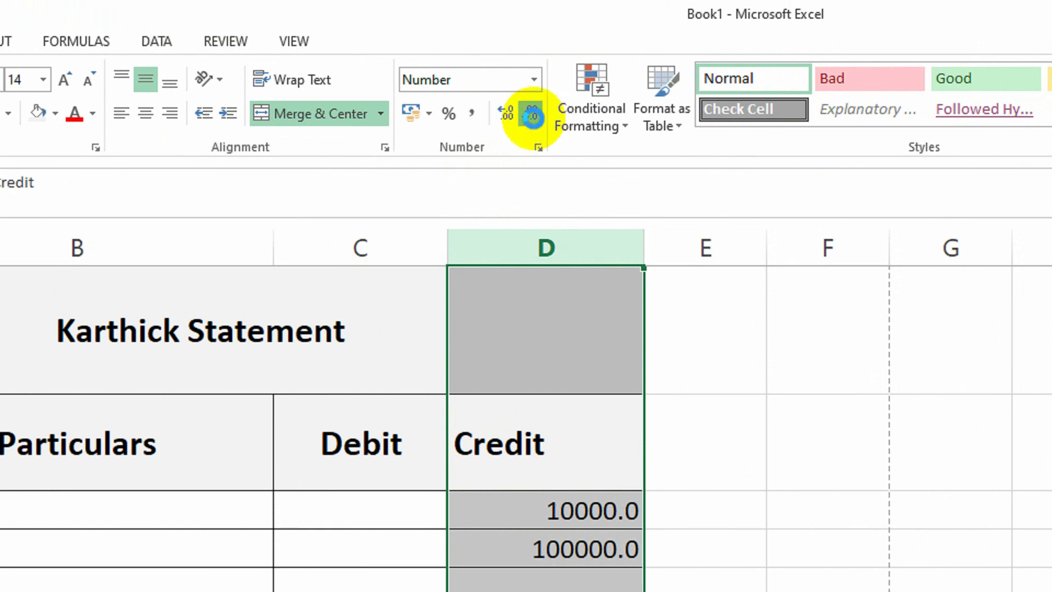
pyautogui.click(532, 118)
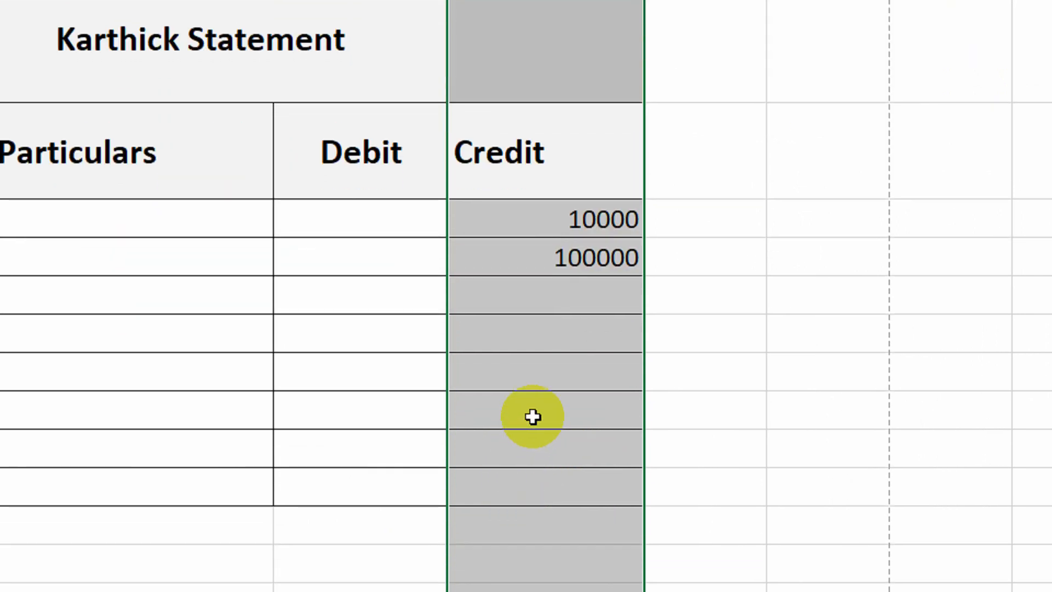
pyautogui.click(533, 417)
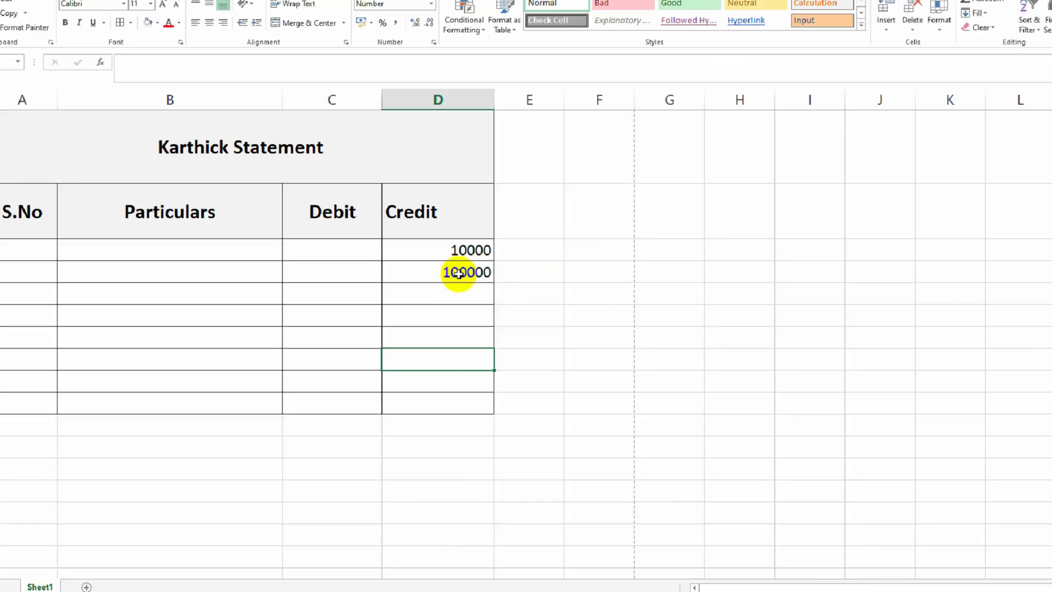
pyautogui.click(576, 251)
# Apply Currency format to D4 (₹ 1,00,000.00), then review currency symbols in Format Cells and cancel.
pyautogui.click(414, 40)
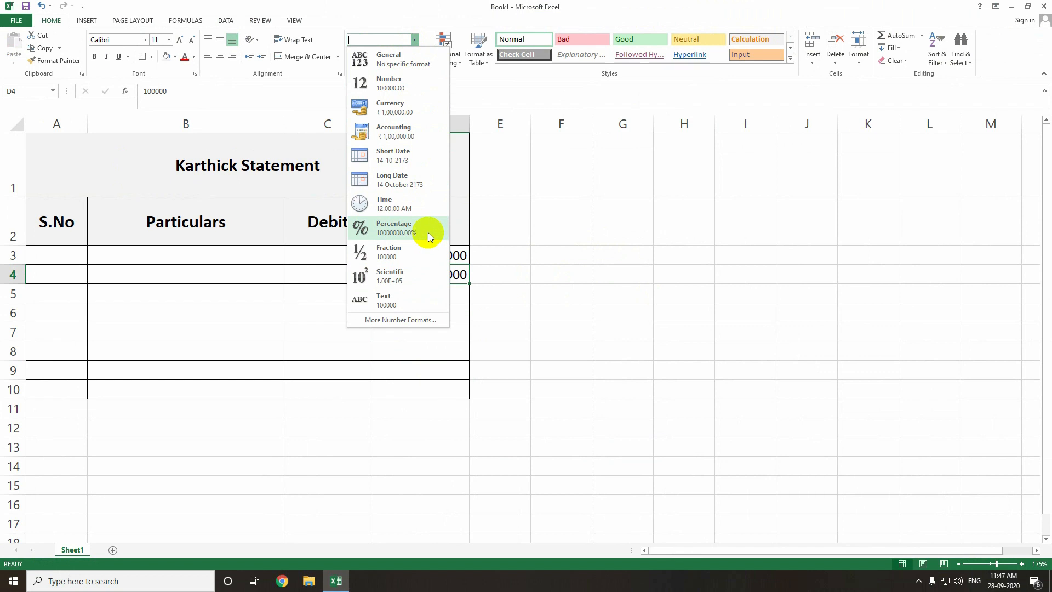
pyautogui.click(425, 116)
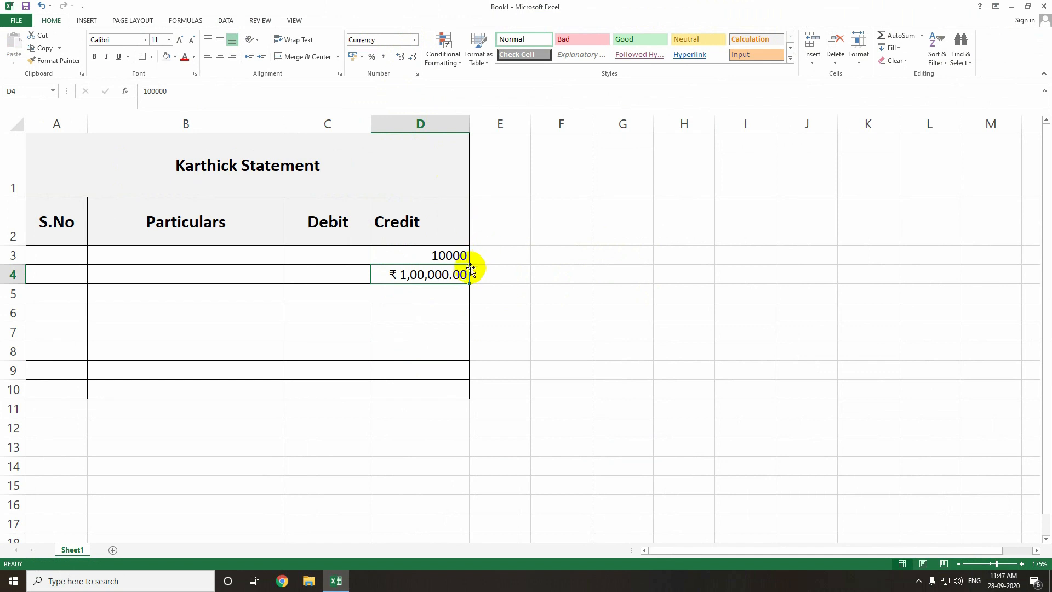
pyautogui.click(414, 39)
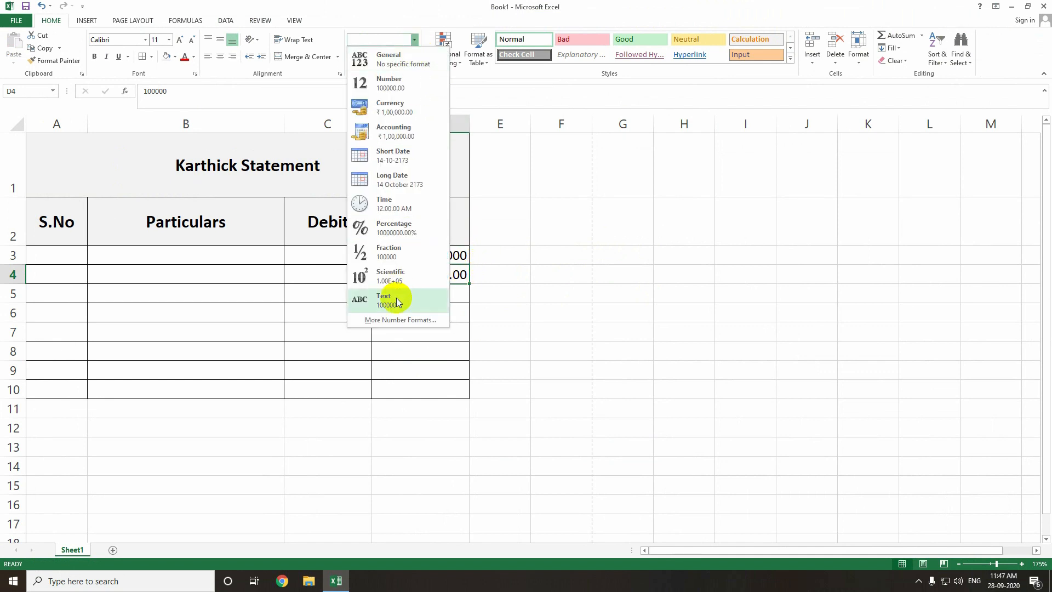
pyautogui.click(395, 319)
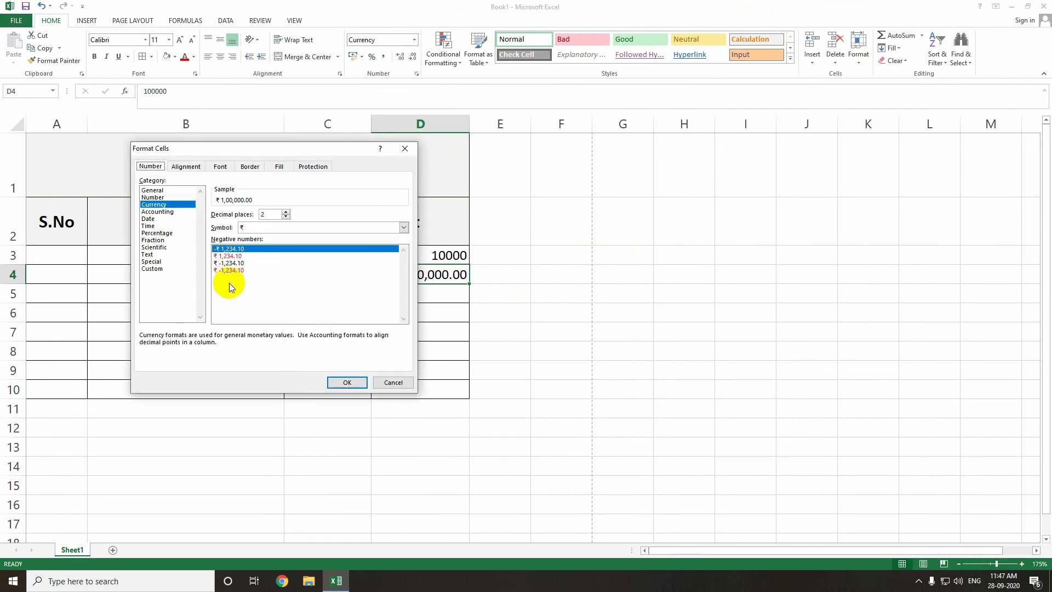
pyautogui.click(292, 229)
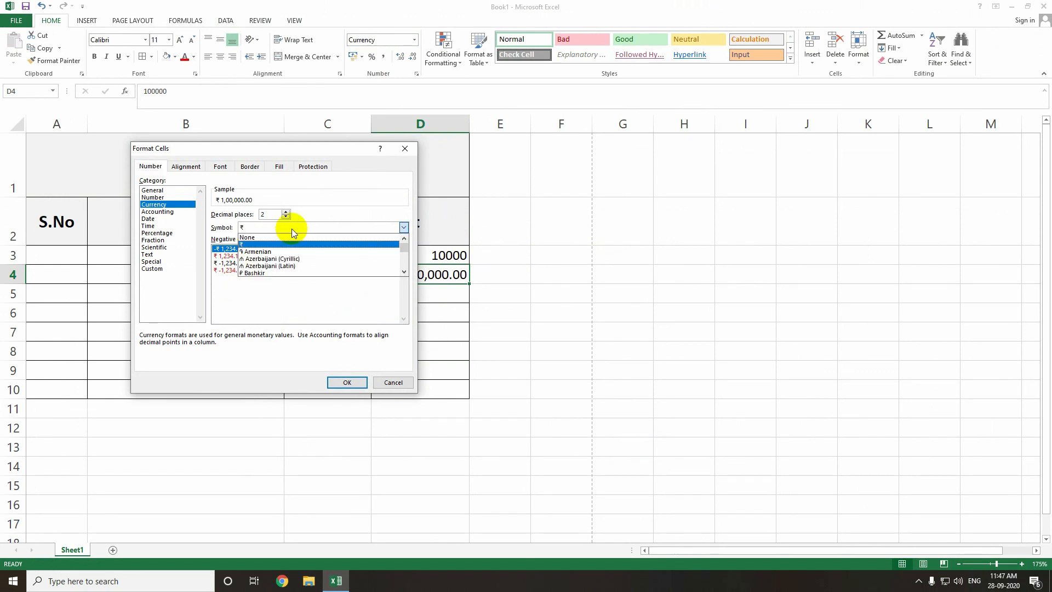
pyautogui.click(291, 229)
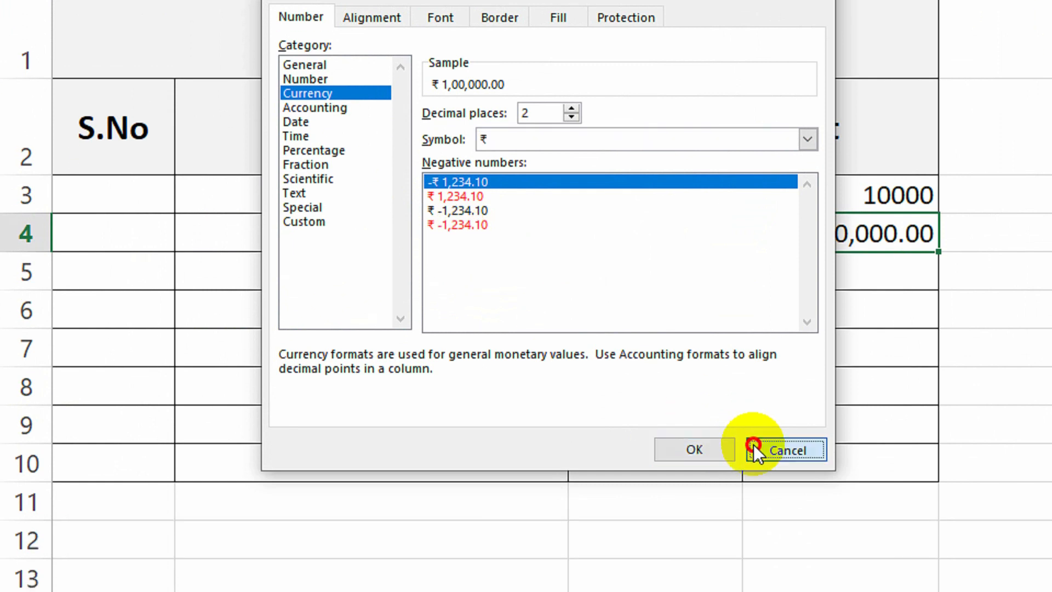
pyautogui.click(759, 534)
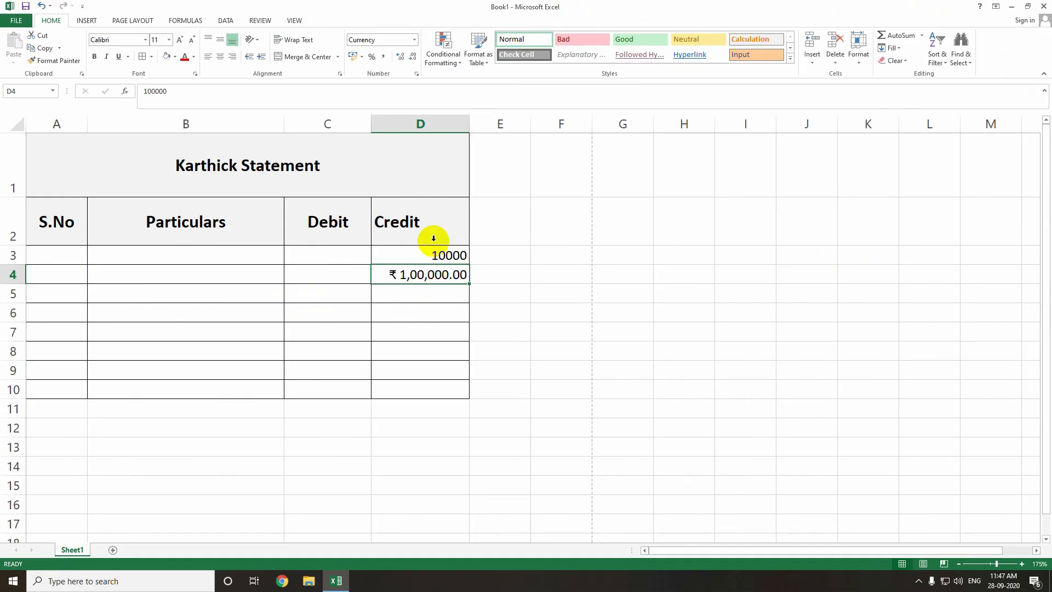
pyautogui.click(414, 40)
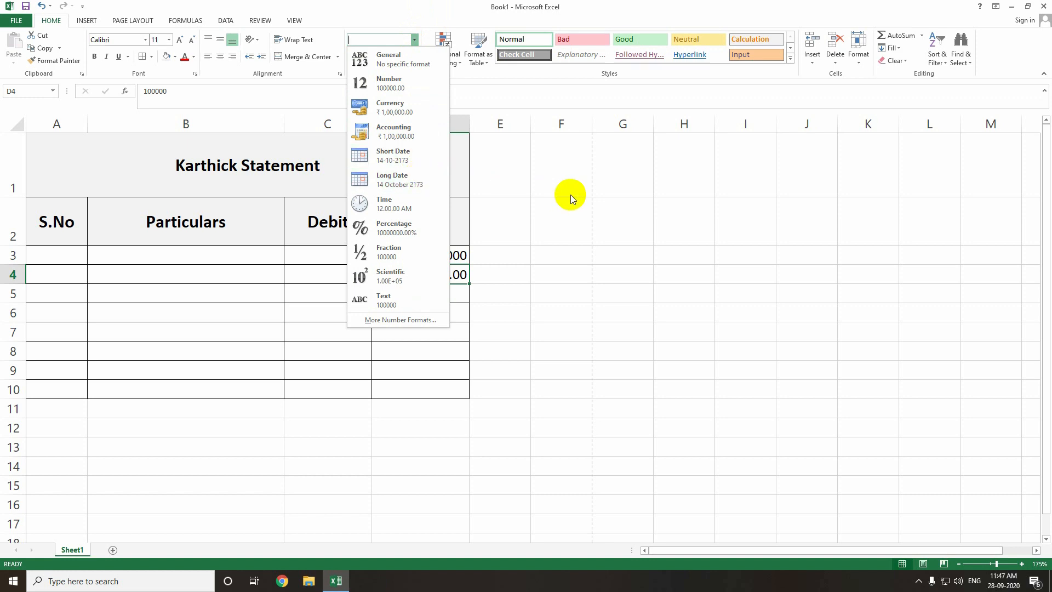
pyautogui.click(564, 239)
pyautogui.click(563, 226)
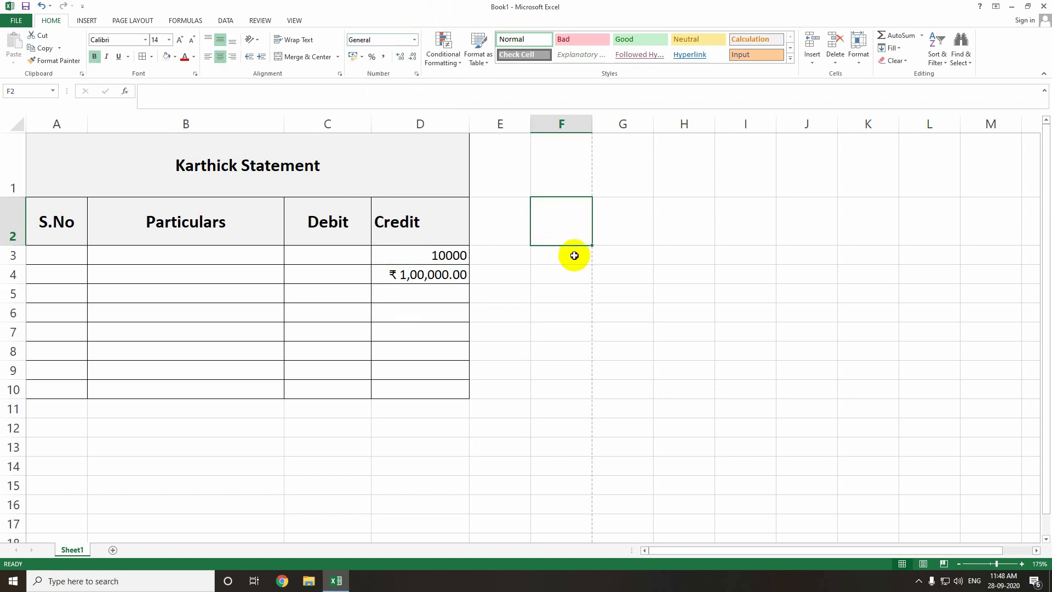
# Enter 14-05-2020 in F3 and fill the consecutive date series down to 22-05-2020 in F11.
pyautogui.click(575, 256)
pyautogui.write('14-05-')
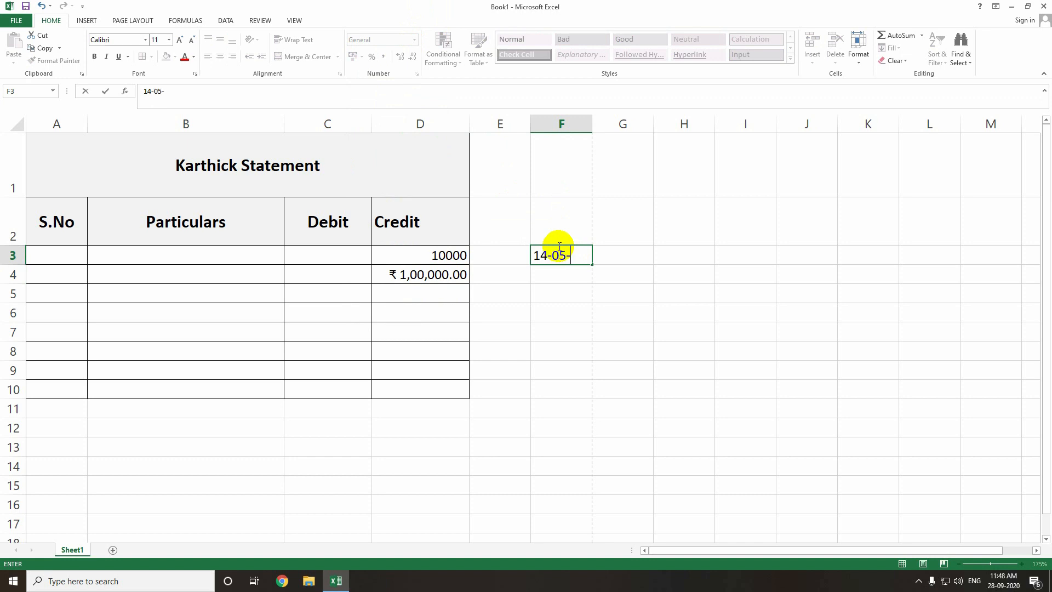
pyautogui.write('2020')
pyautogui.press('Return')
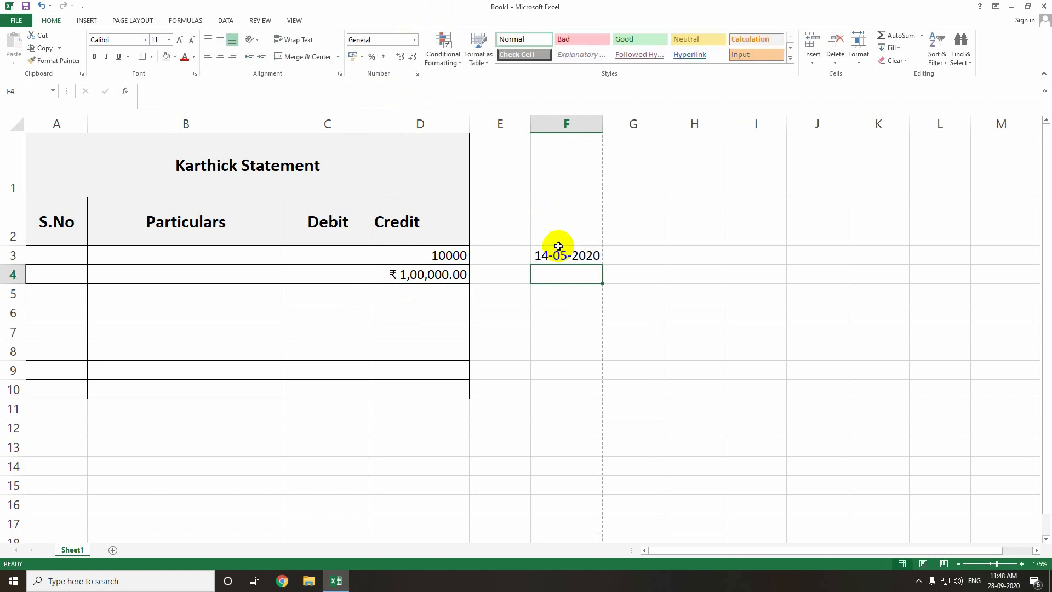
pyautogui.click(570, 255)
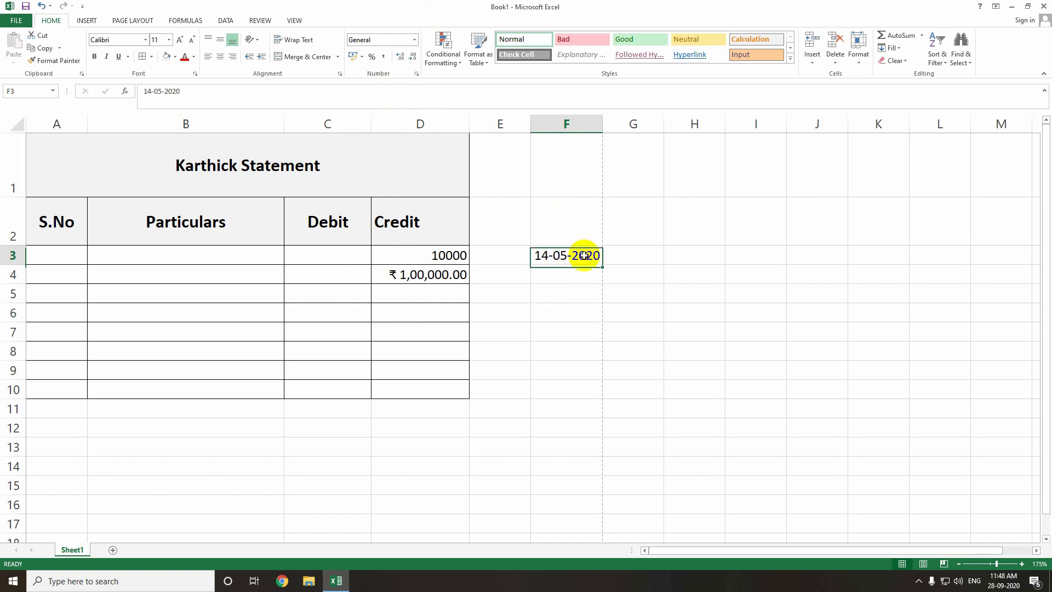
pyautogui.moveTo(601, 265); pyautogui.dragTo(599, 344)
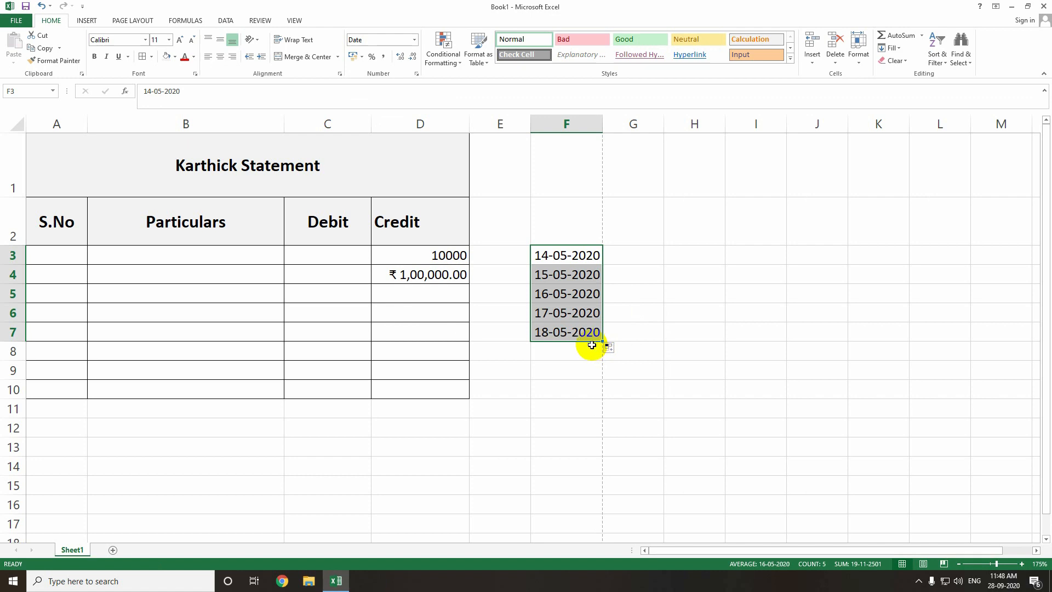
pyautogui.click(566, 255)
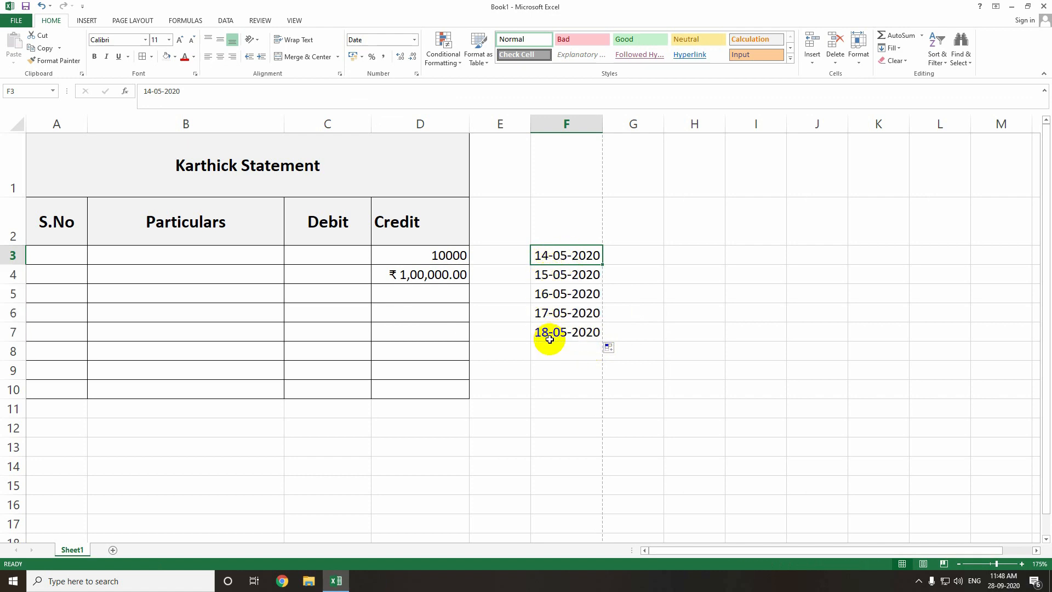
pyautogui.moveTo(602, 264); pyautogui.dragTo(603, 413)
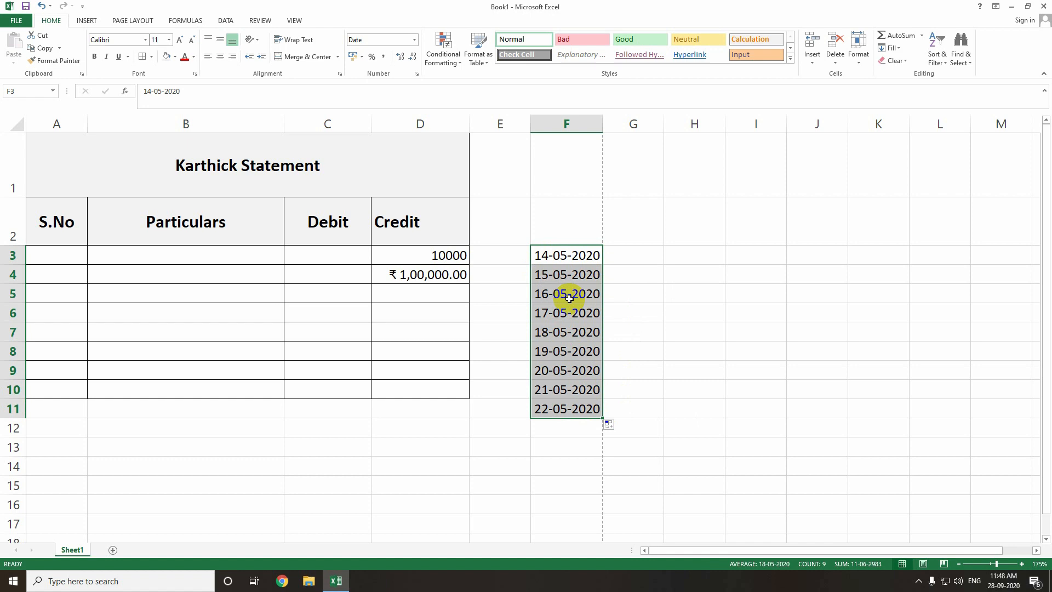
# Format F3:F11 with the '14 March 2012' long date type from More Number Formats.
pyautogui.click(414, 39)
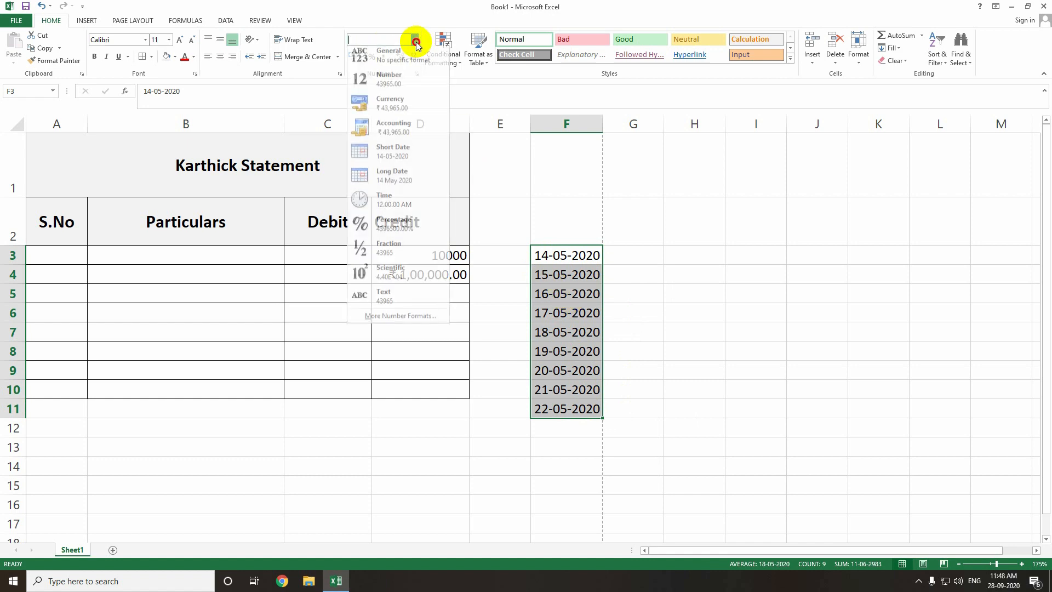
pyautogui.click(407, 323)
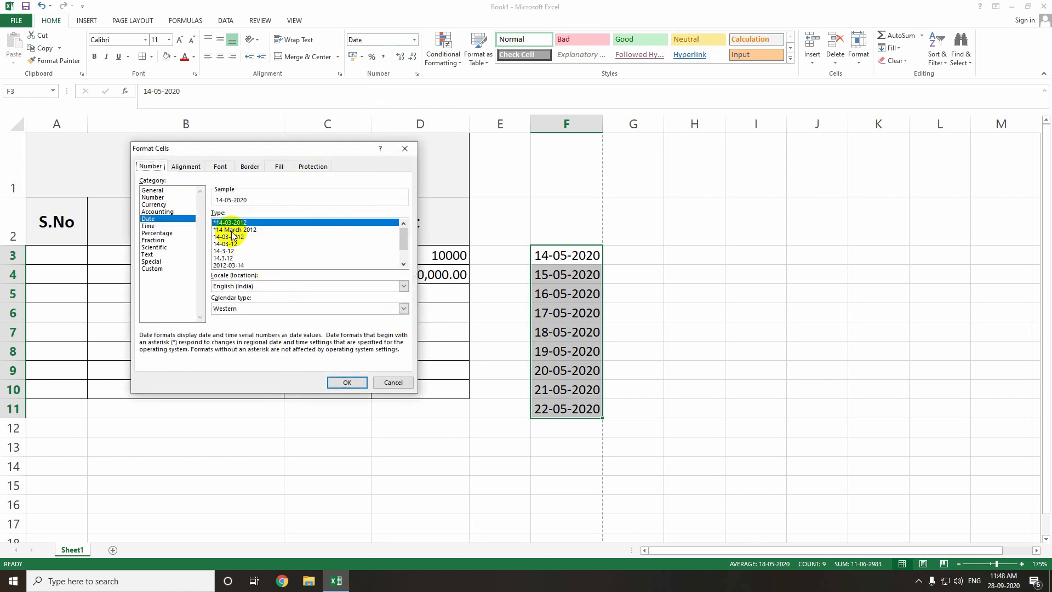
pyautogui.click(242, 230)
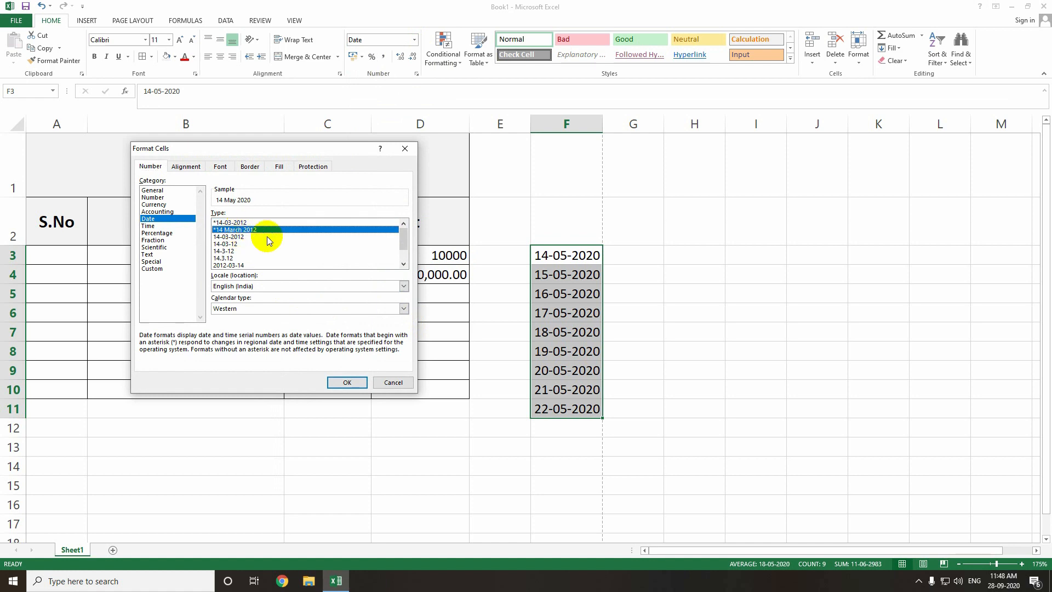
pyautogui.click(348, 383)
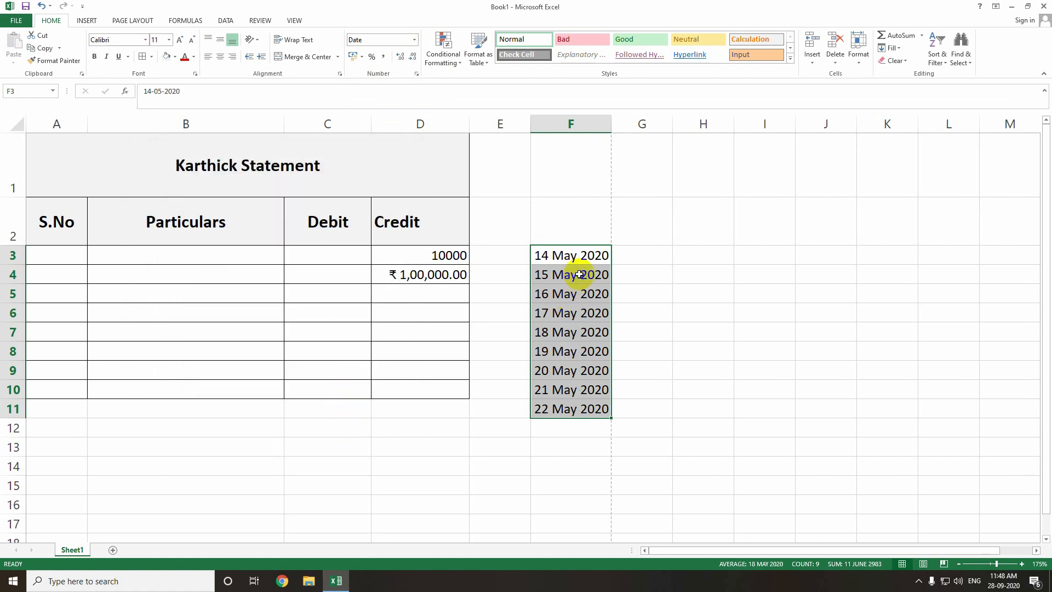
# Reopen the number format settings, close them unchanged, and show the accounting currency options.
pyautogui.click(415, 40)
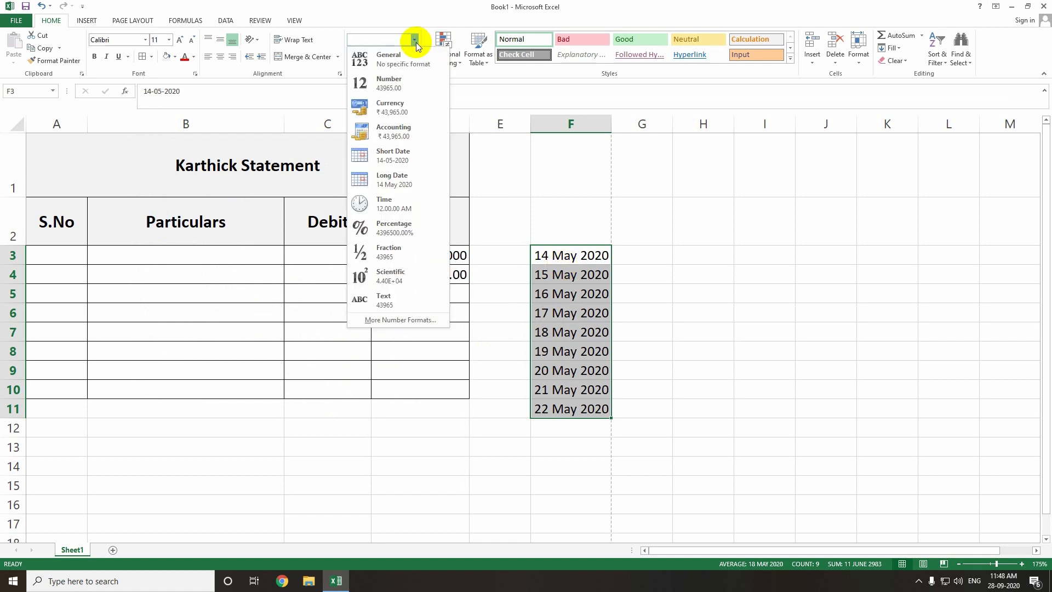
pyautogui.click(405, 320)
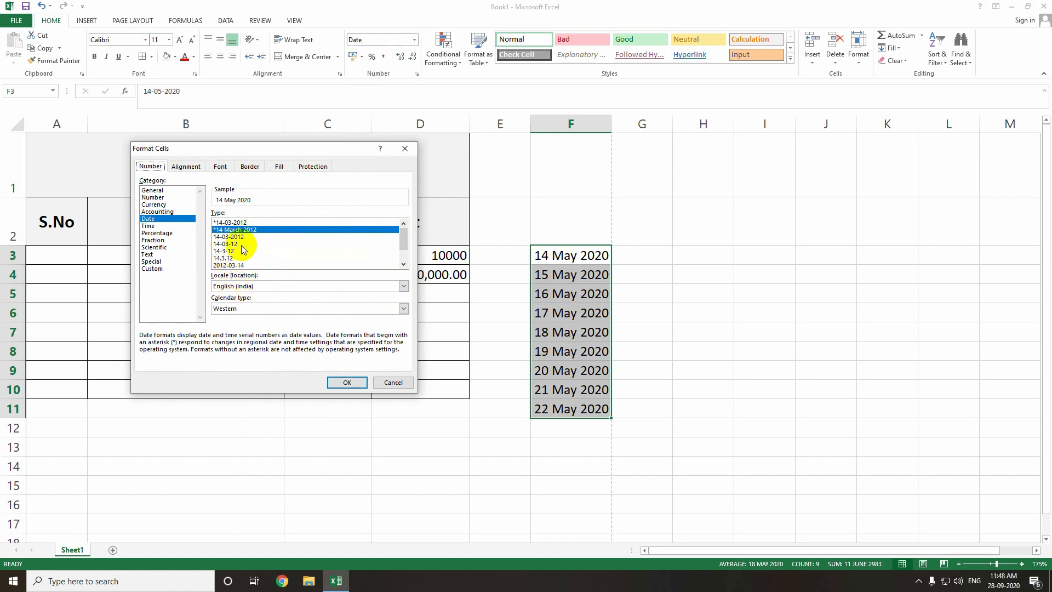
pyautogui.click(392, 382)
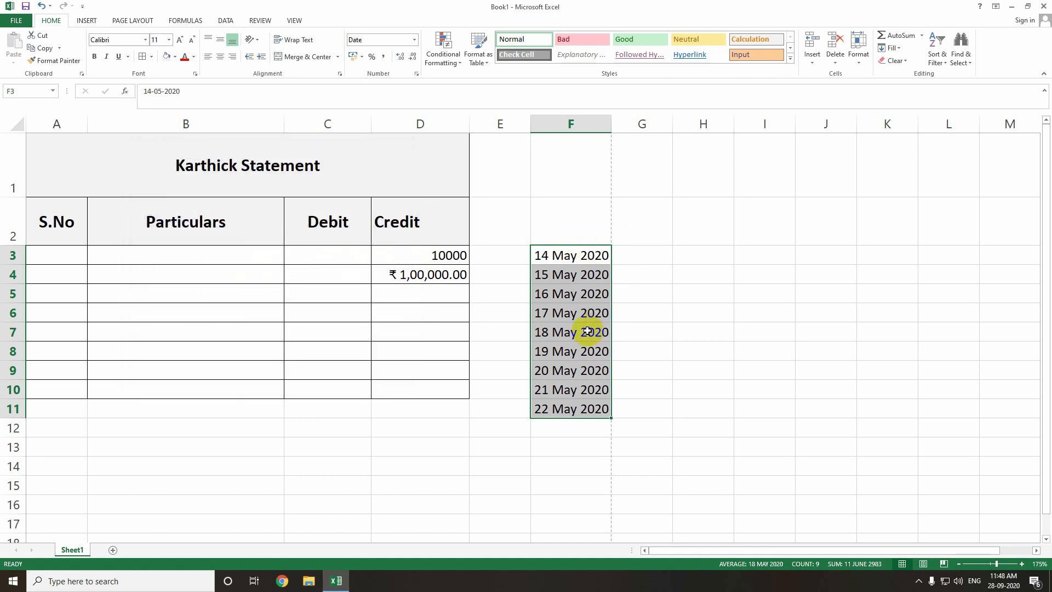
pyautogui.click(362, 58)
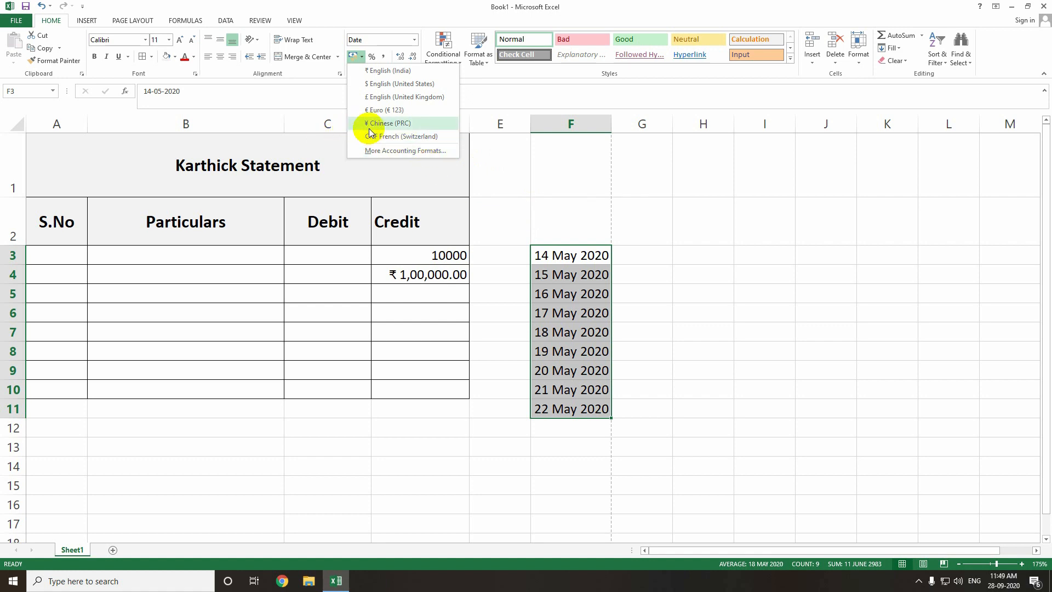
# Try percent and date formats on F3:F11, then settle on Comma Style (43,965.00 to 43,973.00).
pyautogui.click(386, 57)
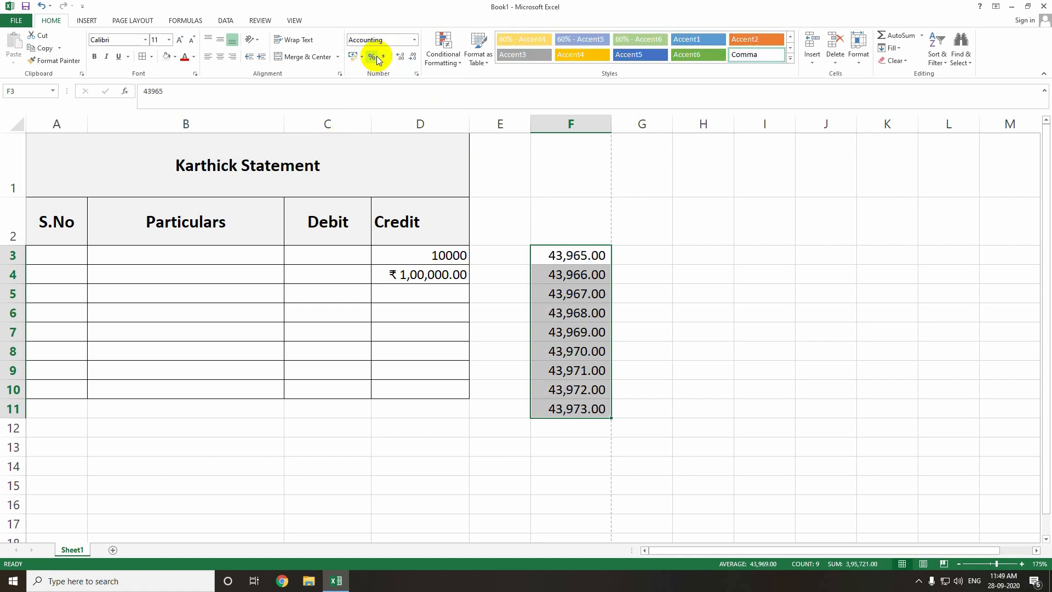
pyautogui.click(375, 57)
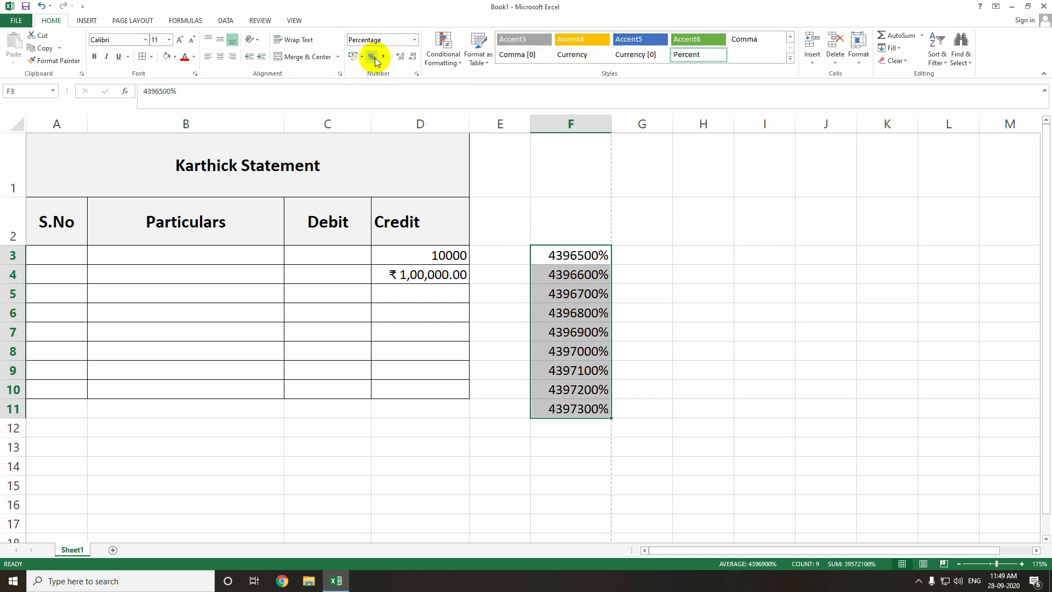
pyautogui.click(385, 57)
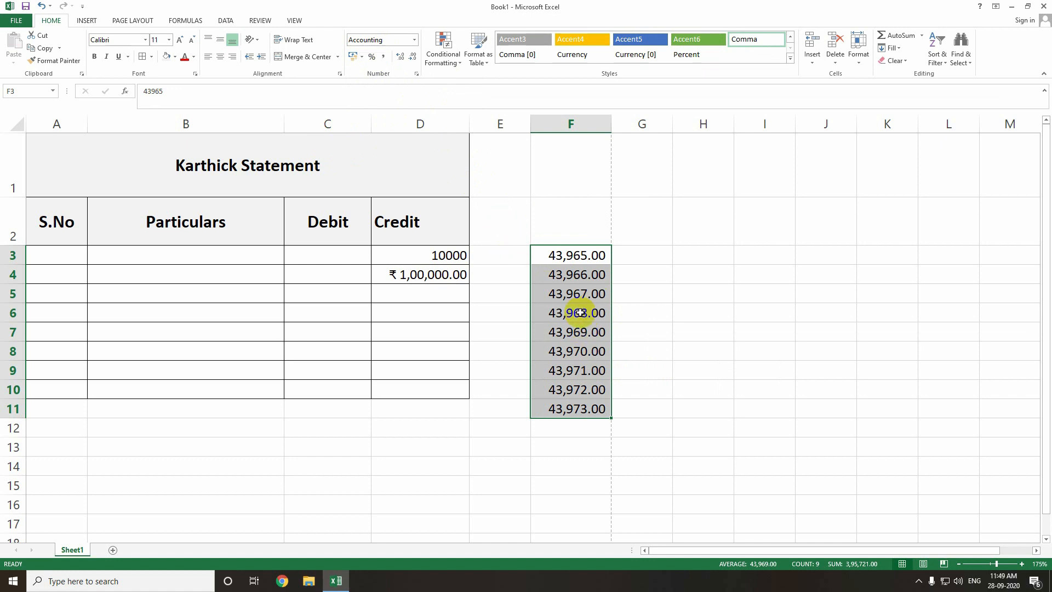
pyautogui.click(375, 61)
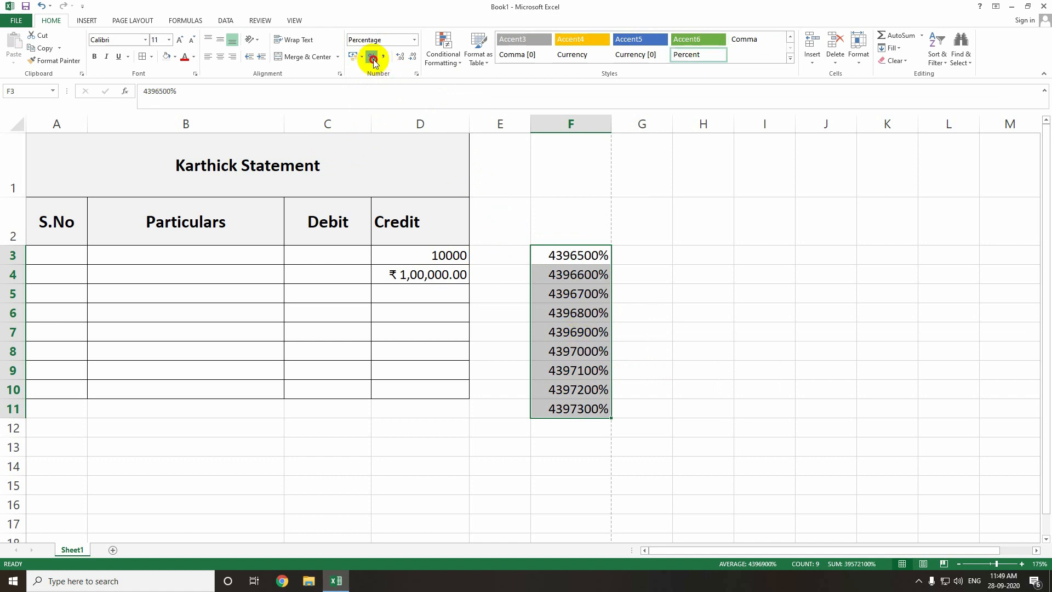
pyautogui.click(385, 59)
pyautogui.hotkey('ctrl', 'z')
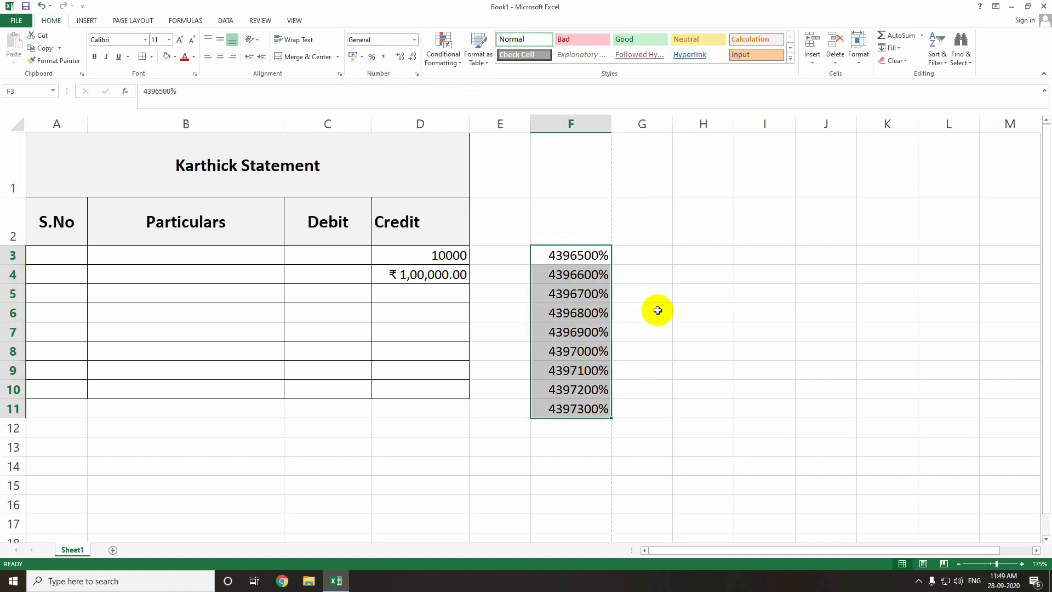
pyautogui.hotkey('ctrl', 'z')
pyautogui.hotkey('ctrl', 'shift', '5')
pyautogui.hotkey('ctrl', 'z')
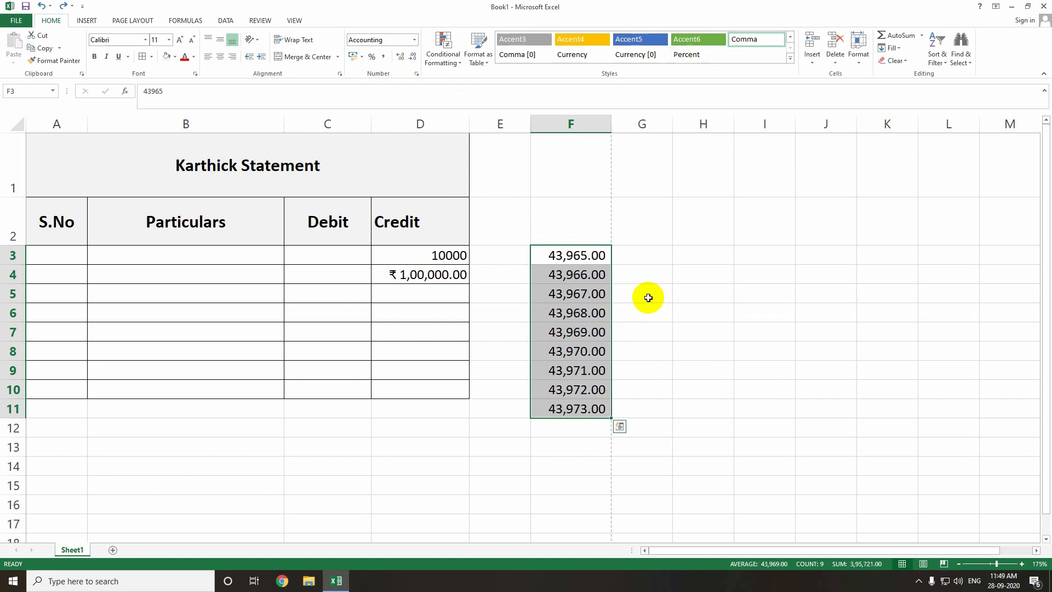
pyautogui.hotkey('ctrl', 'shift', '3')
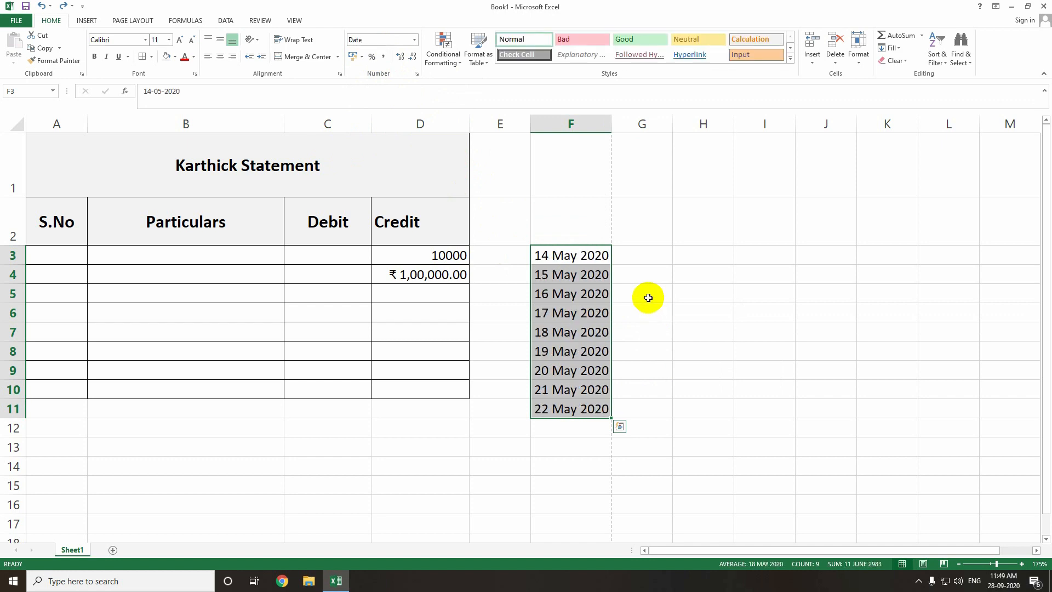
pyautogui.click(383, 57)
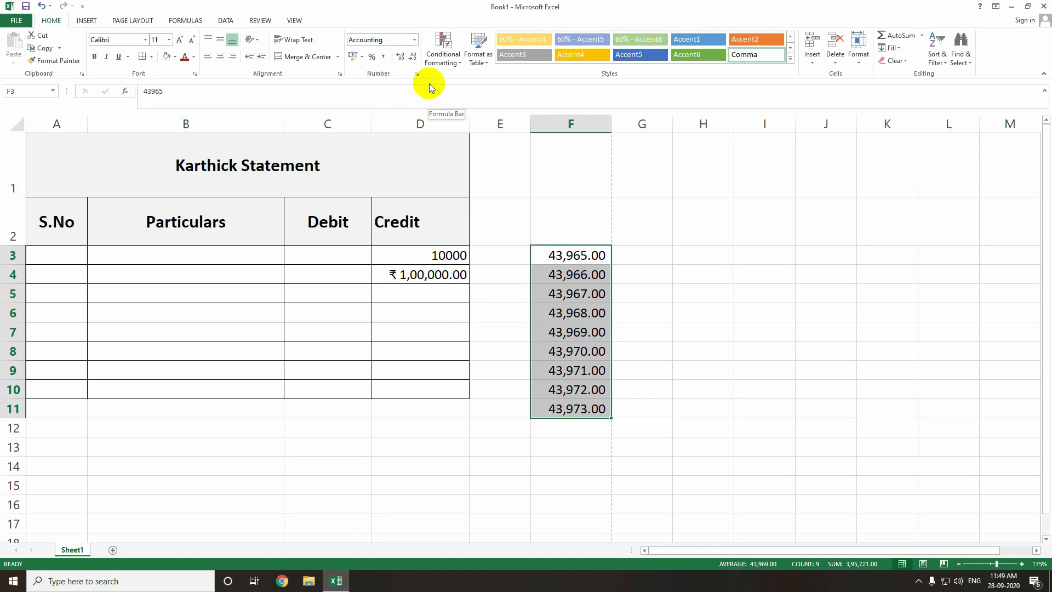
# Enter 123456789 in H3 in comma style (12,34,56,789.00) and format D3's 10000 as a percentage.
pyautogui.click(555, 259)
pyautogui.click(691, 254)
pyautogui.write('12')
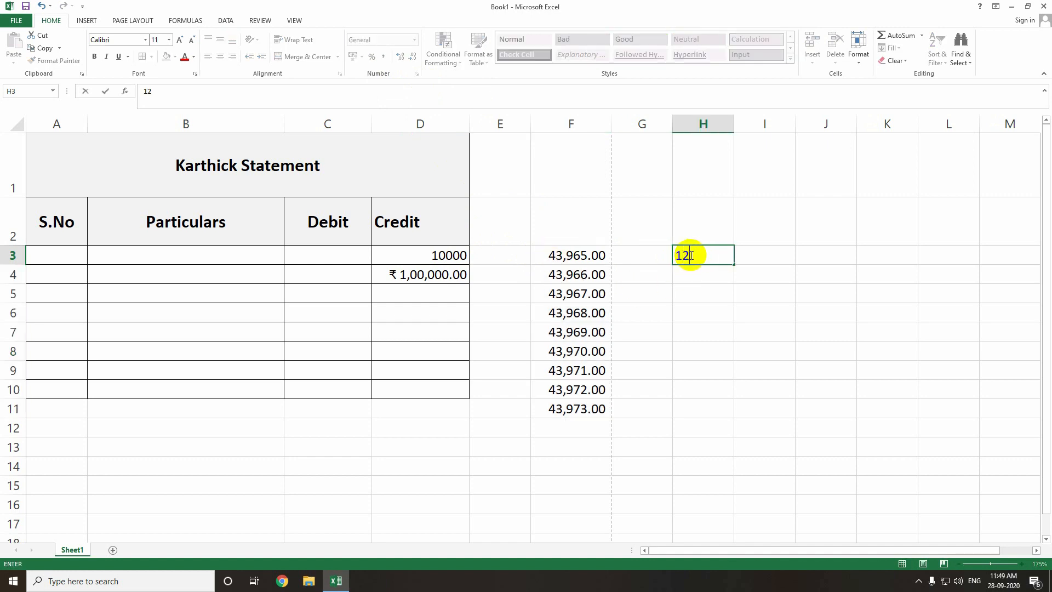
pyautogui.write('3456789')
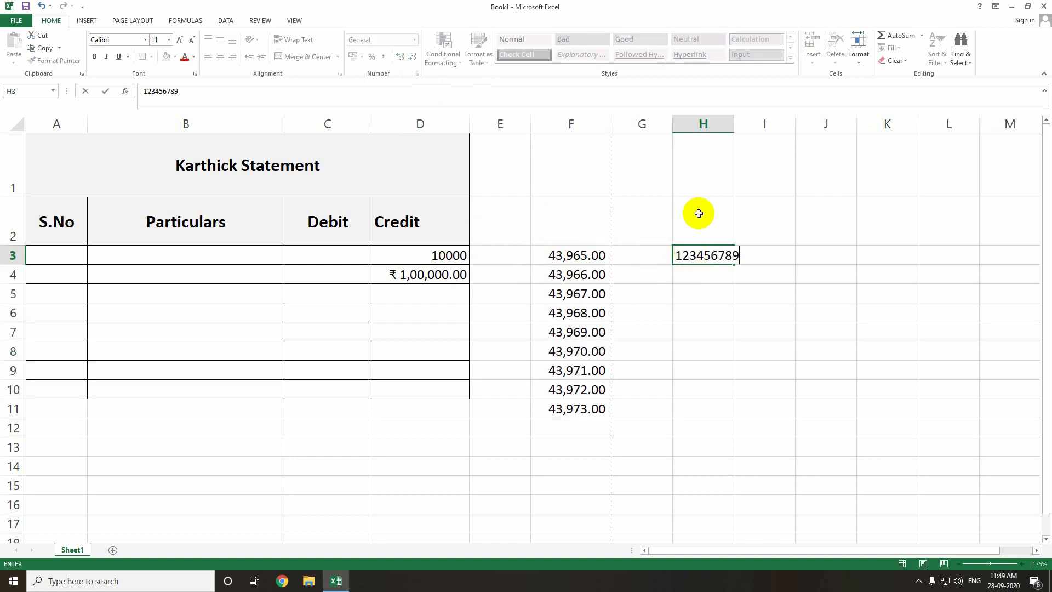
pyautogui.click(723, 305)
pyautogui.click(716, 253)
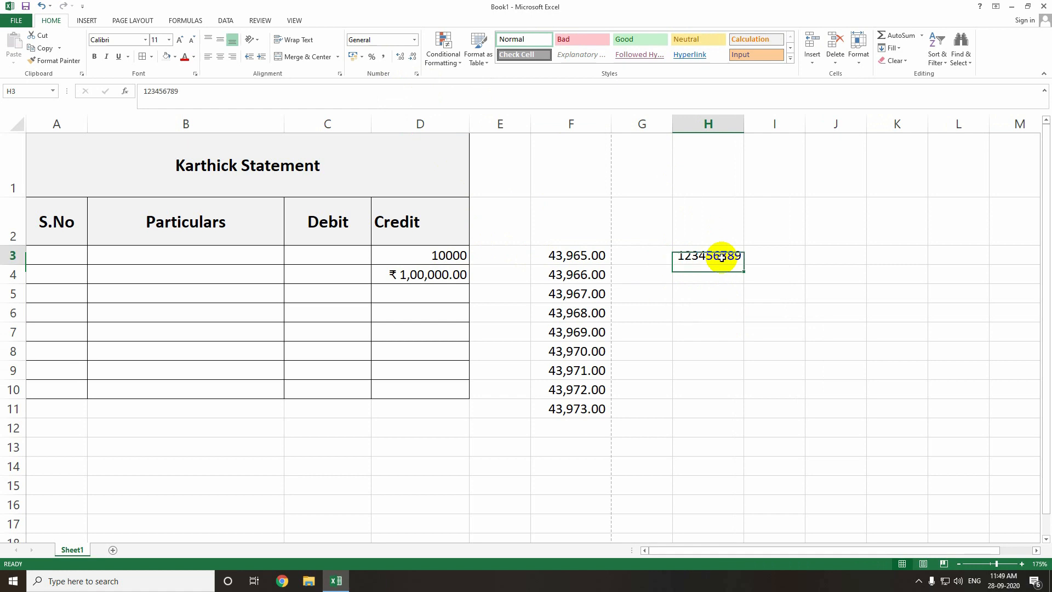
pyautogui.click(383, 57)
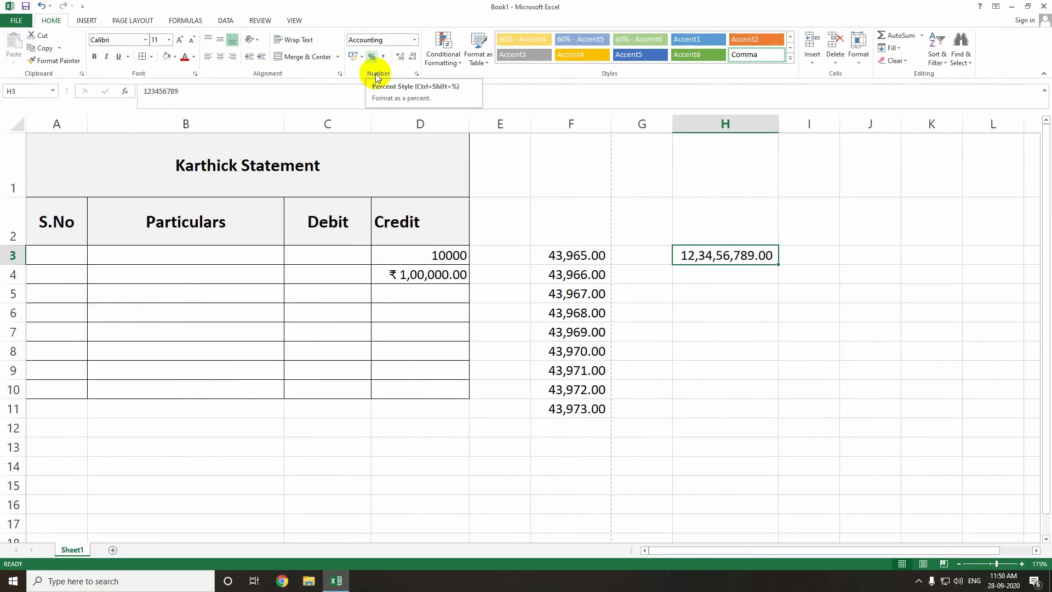
pyautogui.click(463, 258)
pyautogui.click(370, 57)
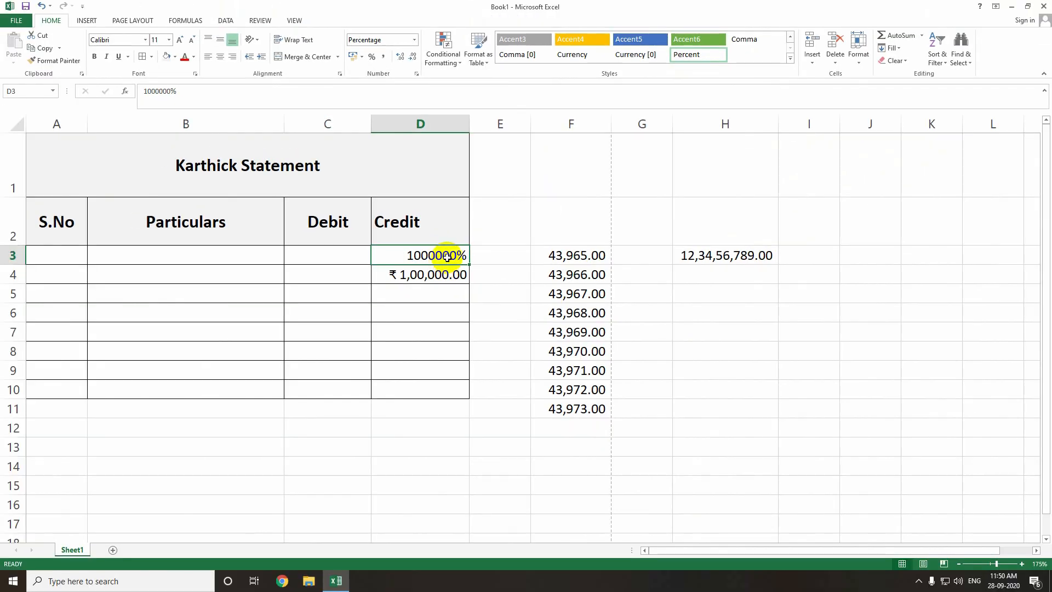
pyautogui.hotkey('ctrl', 'z')
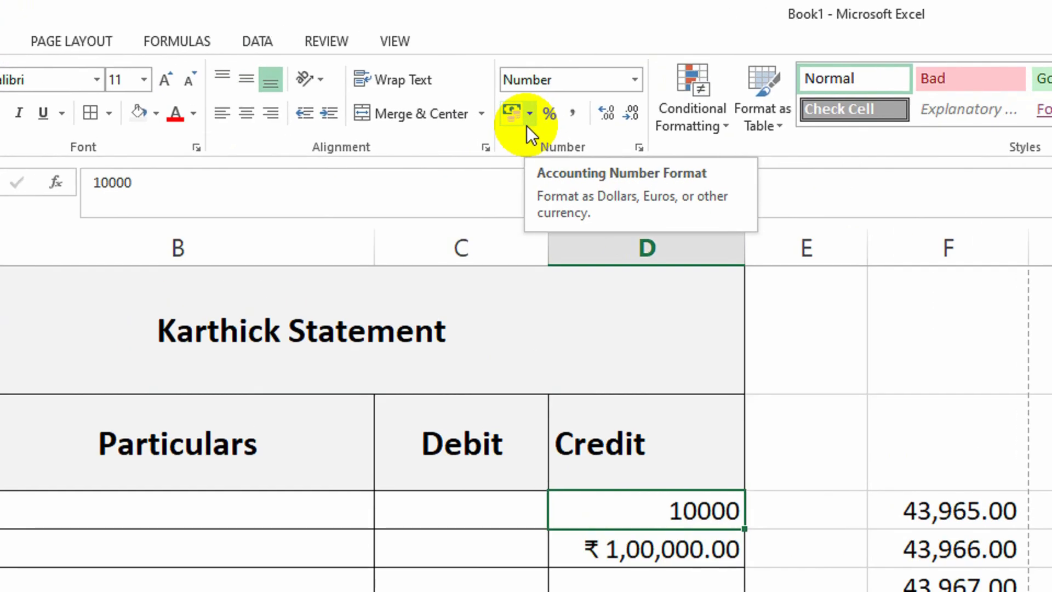
pyautogui.click(363, 60)
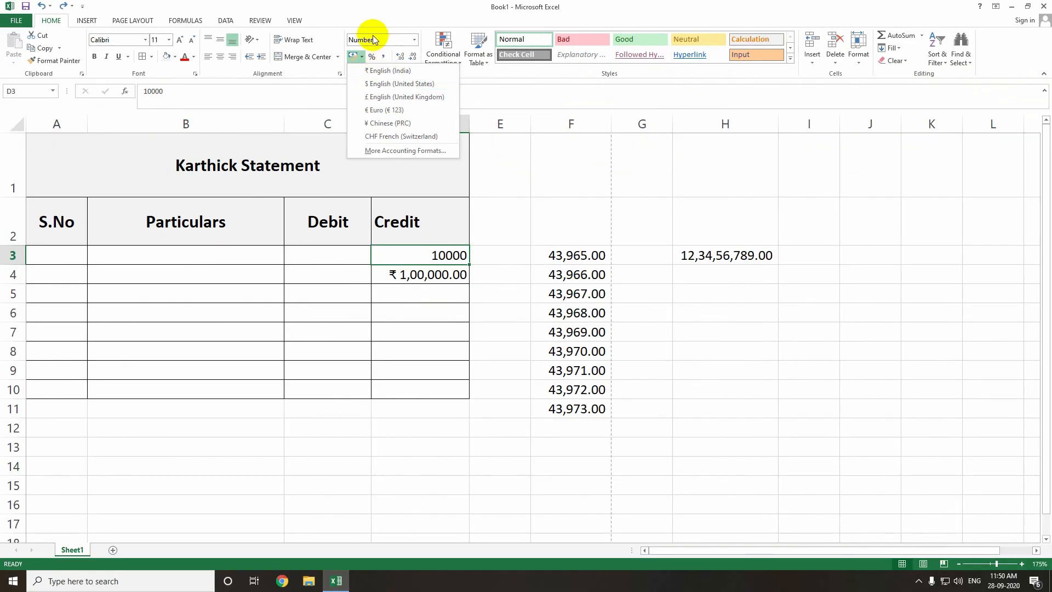
pyautogui.click(566, 297)
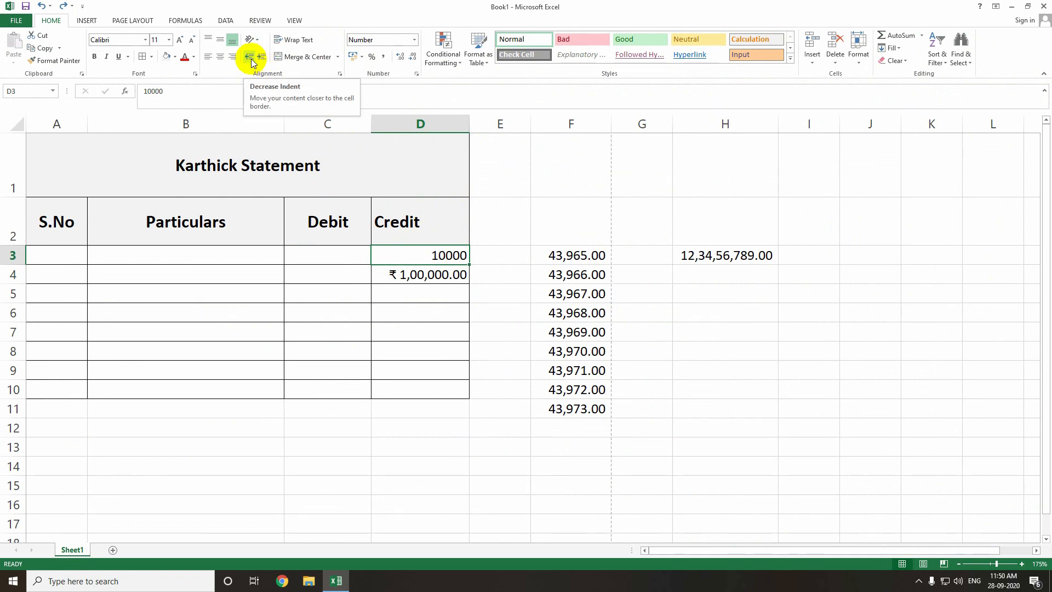
# Align the Credit header in D2 bottom-left after trying center and right, widening column D.
pyautogui.click(385, 235)
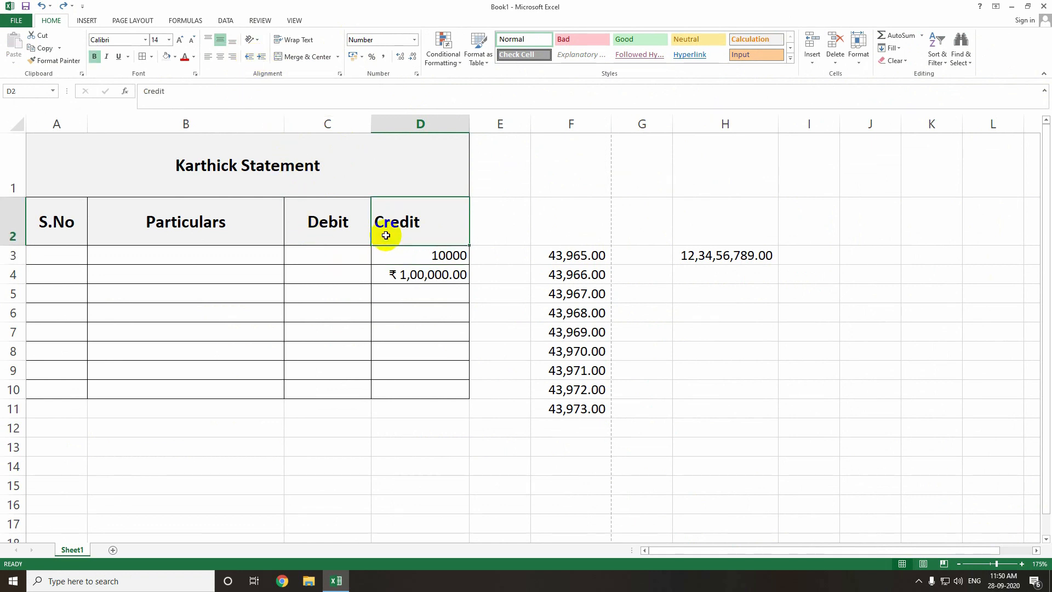
pyautogui.click(220, 57)
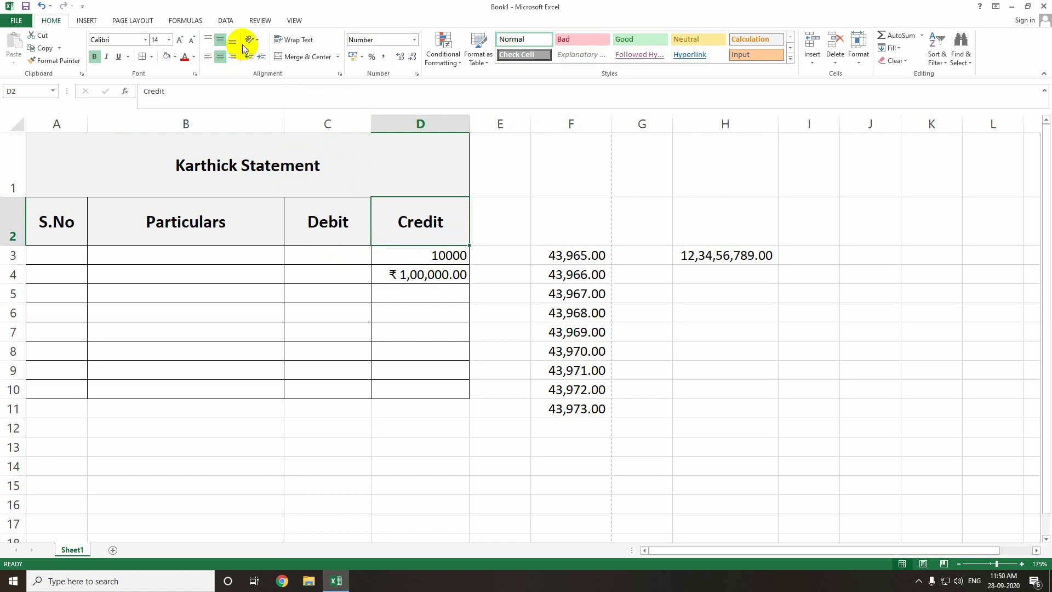
pyautogui.click(232, 40)
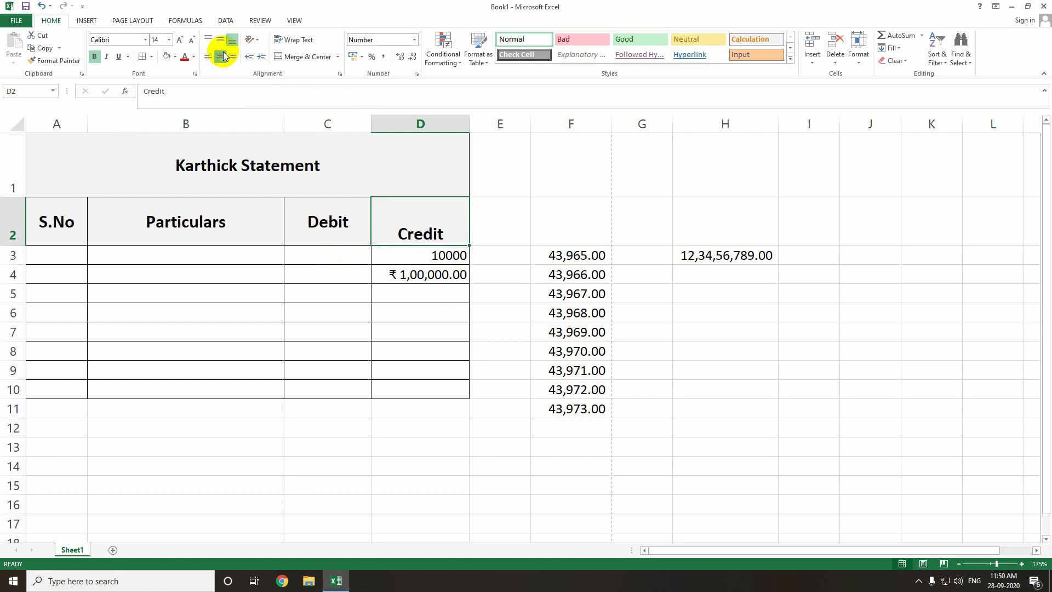
pyautogui.click(221, 56)
pyautogui.moveTo(469, 124); pyautogui.dragTo(671, 124)
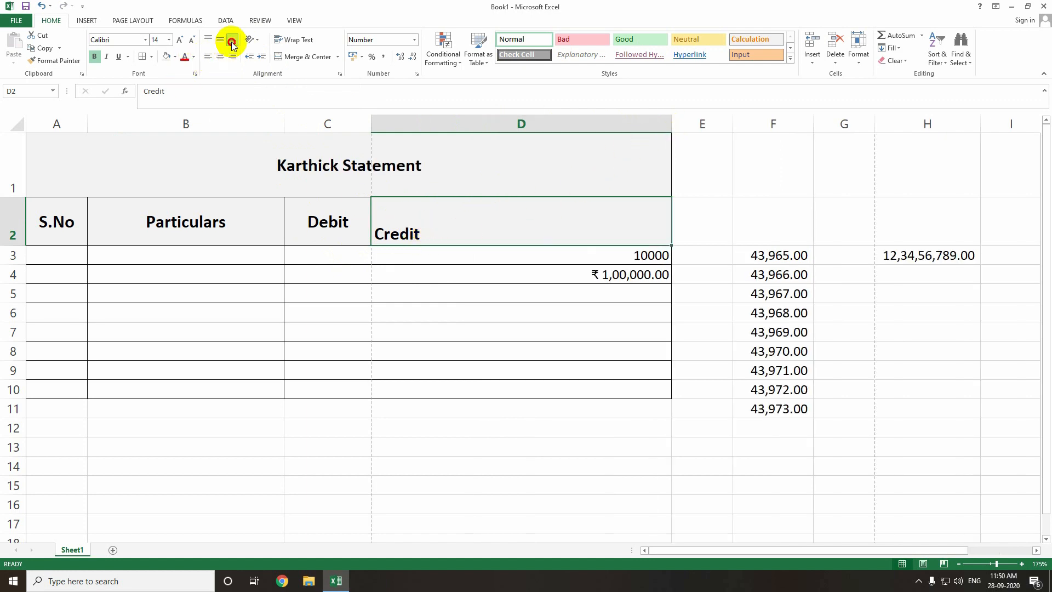
pyautogui.click(234, 60)
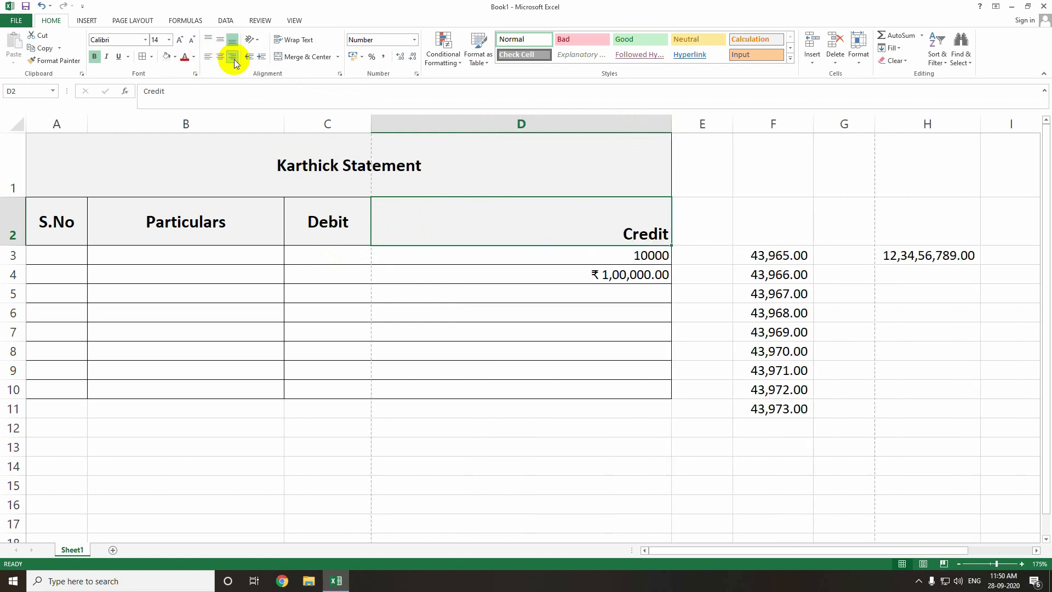
pyautogui.click(218, 57)
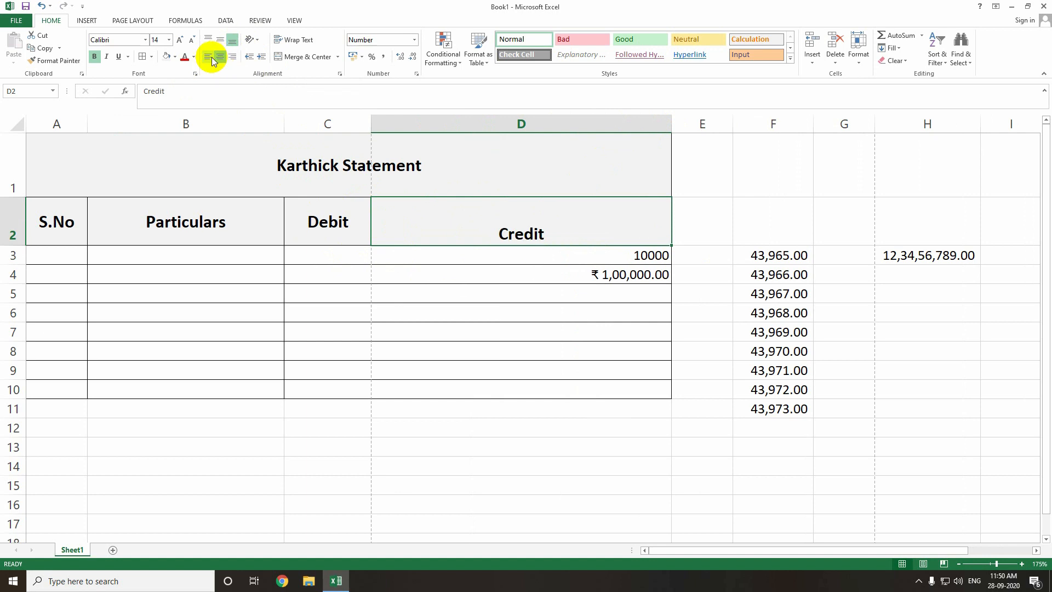
pyautogui.click(209, 58)
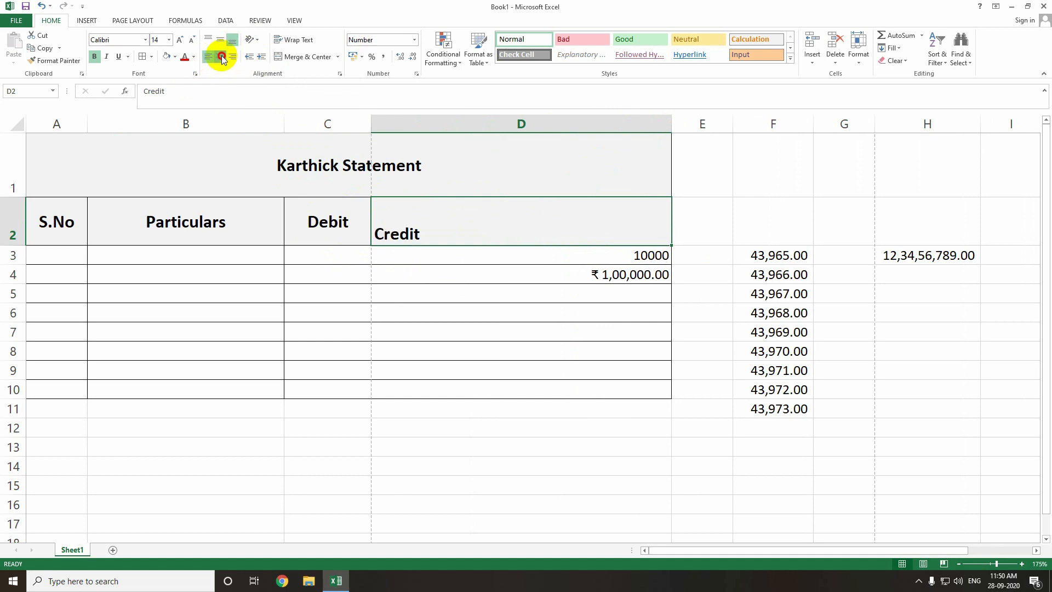
pyautogui.click(218, 57)
pyautogui.click(208, 58)
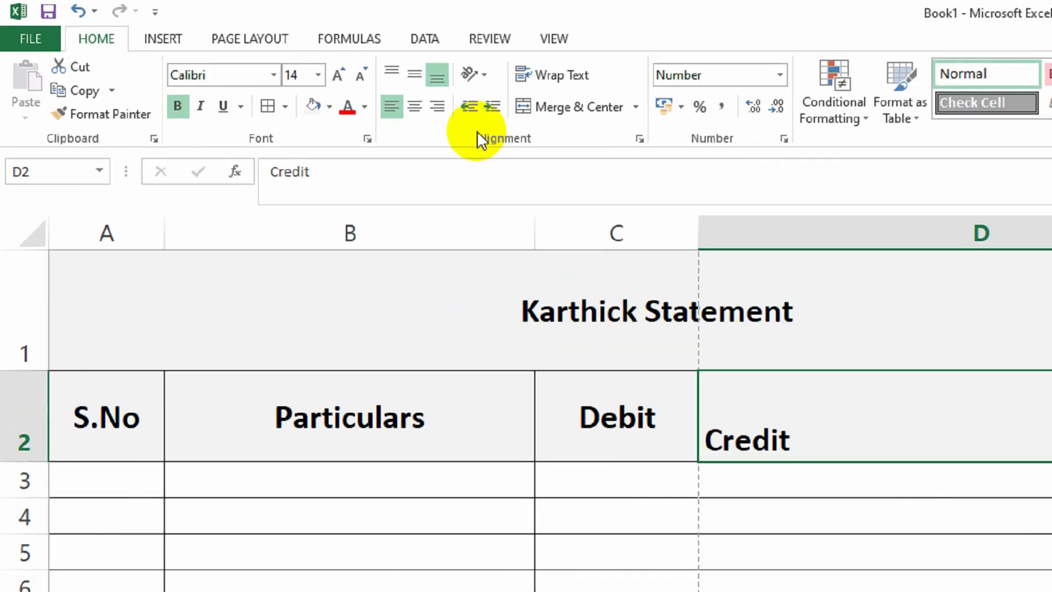
pyautogui.click(523, 114)
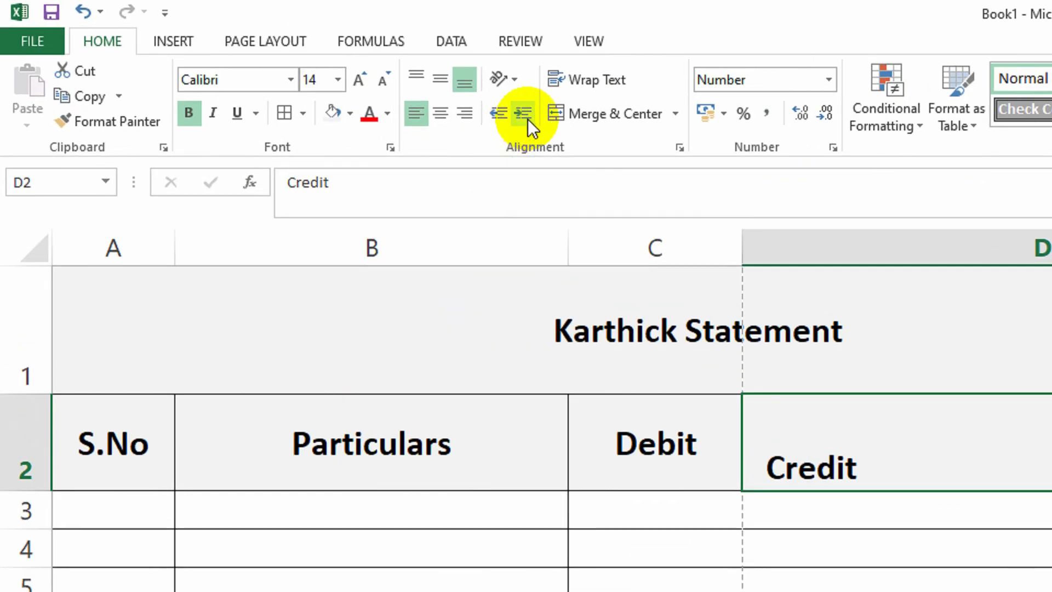
pyautogui.click(527, 117)
pyautogui.click(527, 117)
pyautogui.click(527, 117)
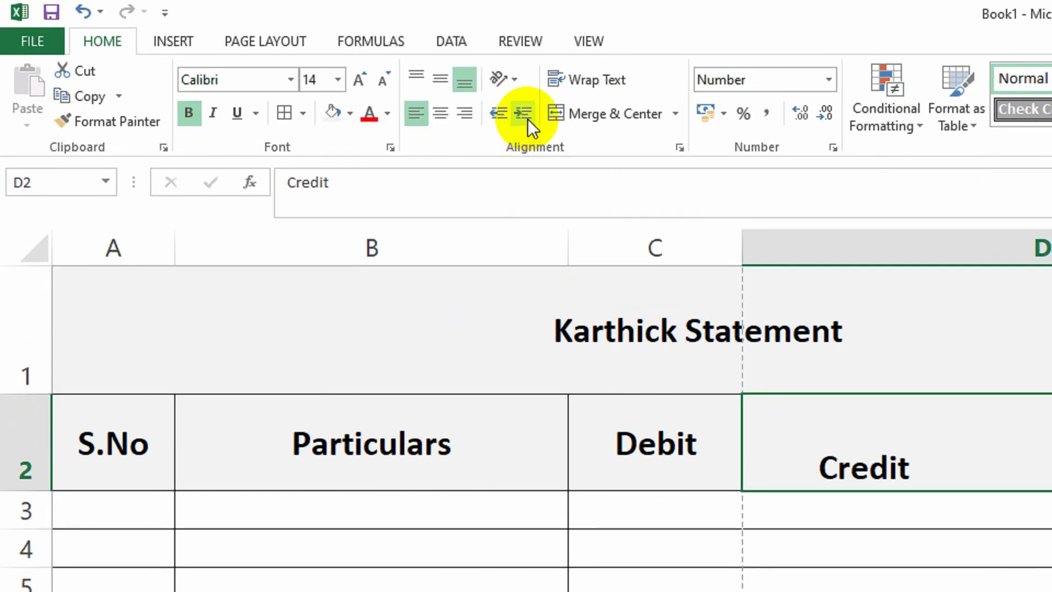
pyautogui.click(527, 120)
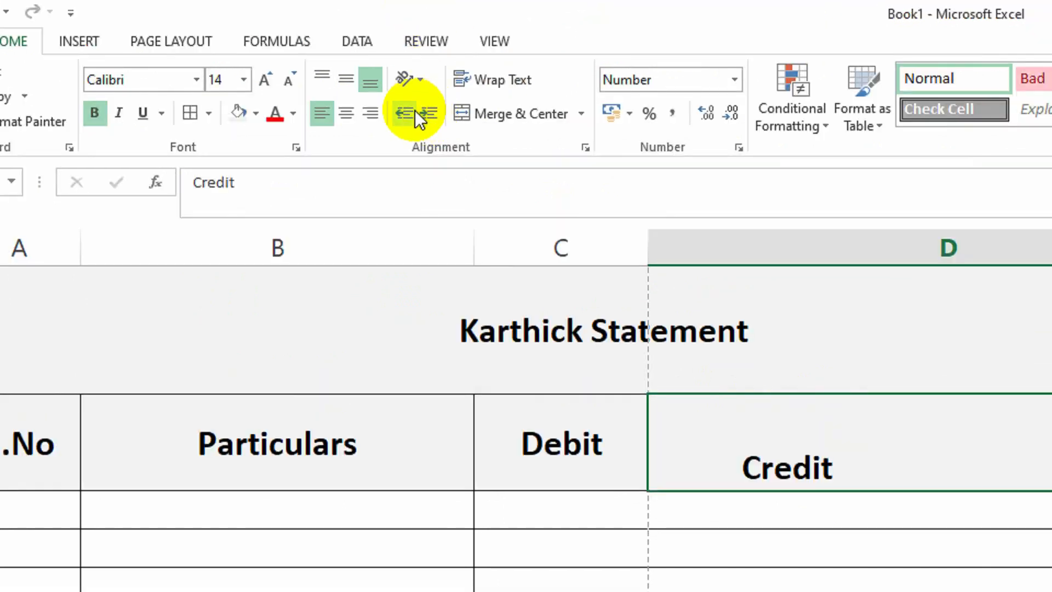
pyautogui.click(400, 116)
pyautogui.click(400, 116)
pyautogui.click(399, 114)
pyautogui.click(398, 114)
pyautogui.click(397, 113)
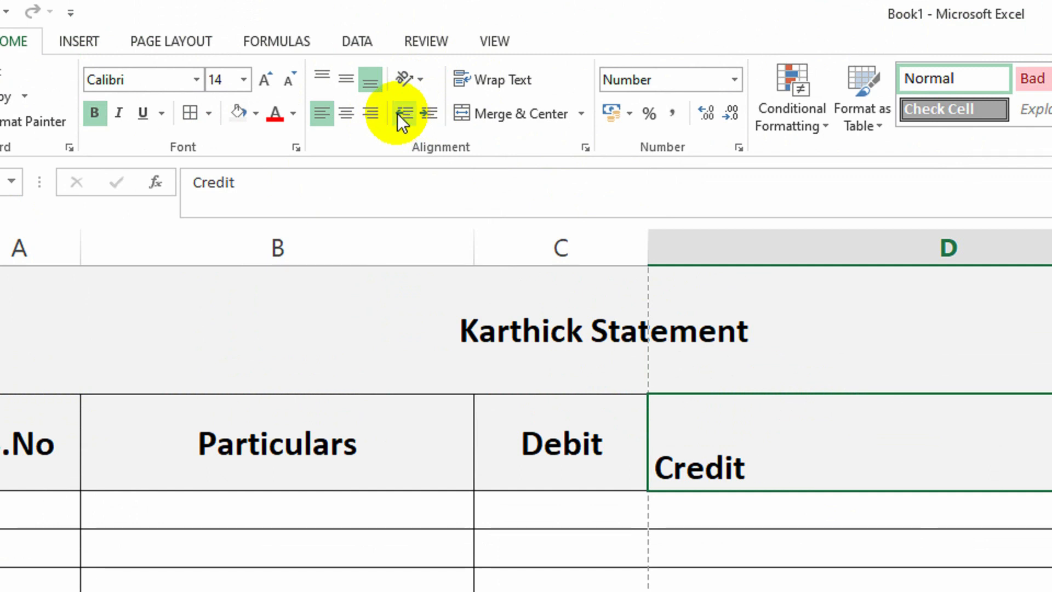